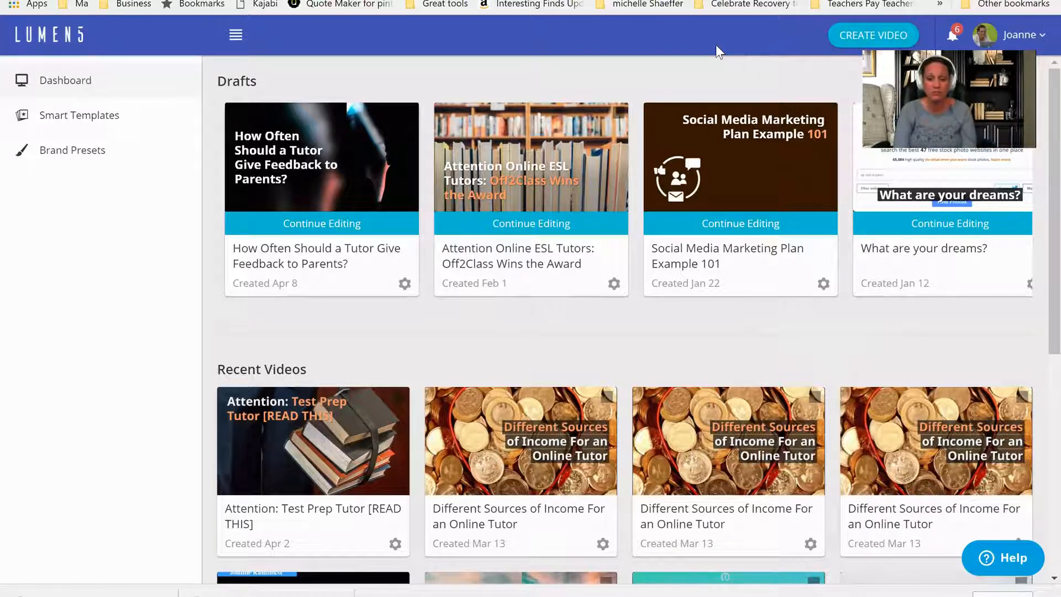
Step: Create a new video from the copied blog post URL of the Tutor Feedback Form article
{"action": "left_click", "coordinate": [849, 47]}
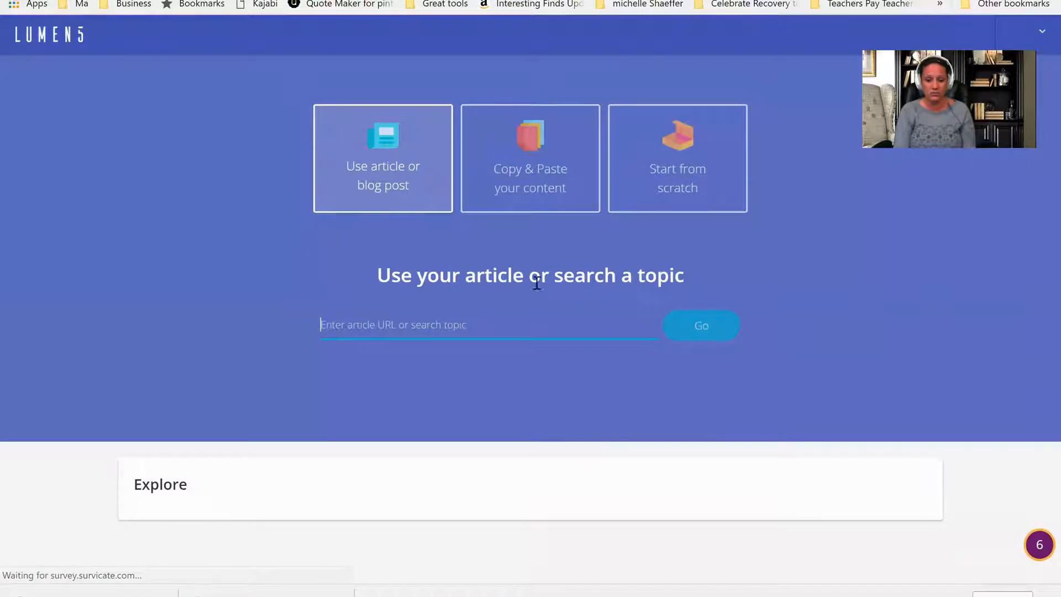
{"action": "key", "text": "ctrl+v"}
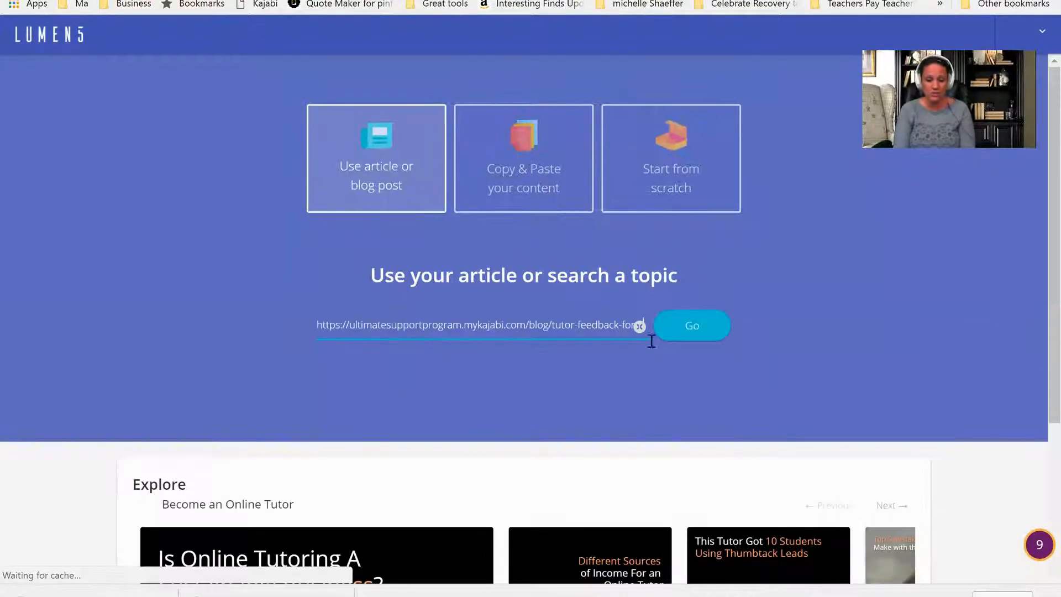
{"action": "left_click", "coordinate": [709, 332]}
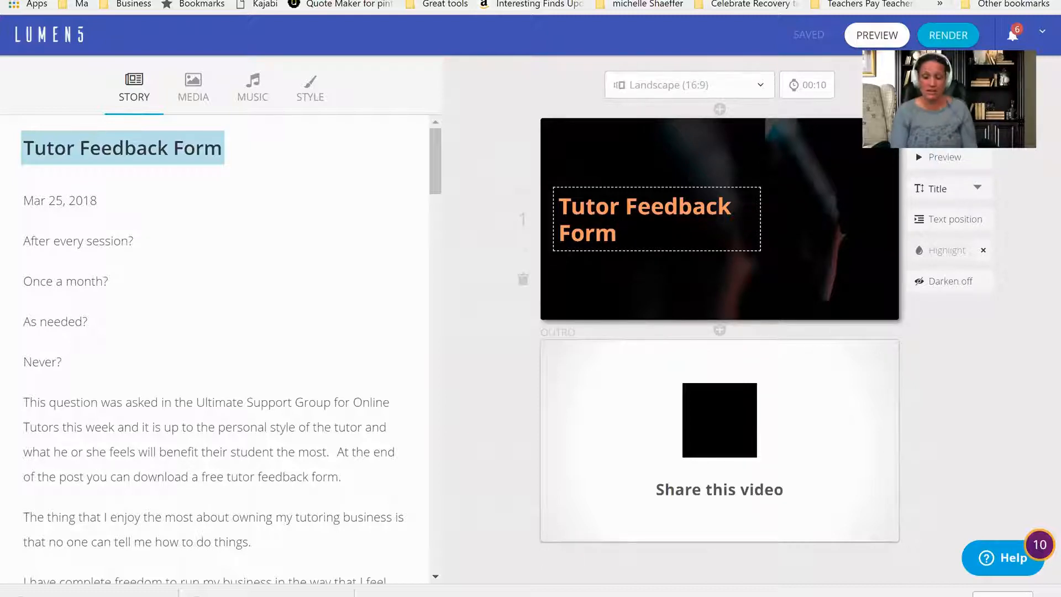
Step: Replace the title slide's text with "How often do you give parents feedback from tutoring sessions?" and highlight only the word "feedback"
{"action": "key", "text": "BackSpace"}
{"action": "key", "text": "BackSpace"}
{"action": "key", "text": "BackSpace"}
{"action": "key", "text": "BackSpace"}
{"action": "key", "text": "BackSpace"}
{"action": "key", "text": "BackSpace"}
{"action": "key", "text": "BackSpace"}
{"action": "key", "text": "BackSpace"}
{"action": "key", "text": "BackSpace"}
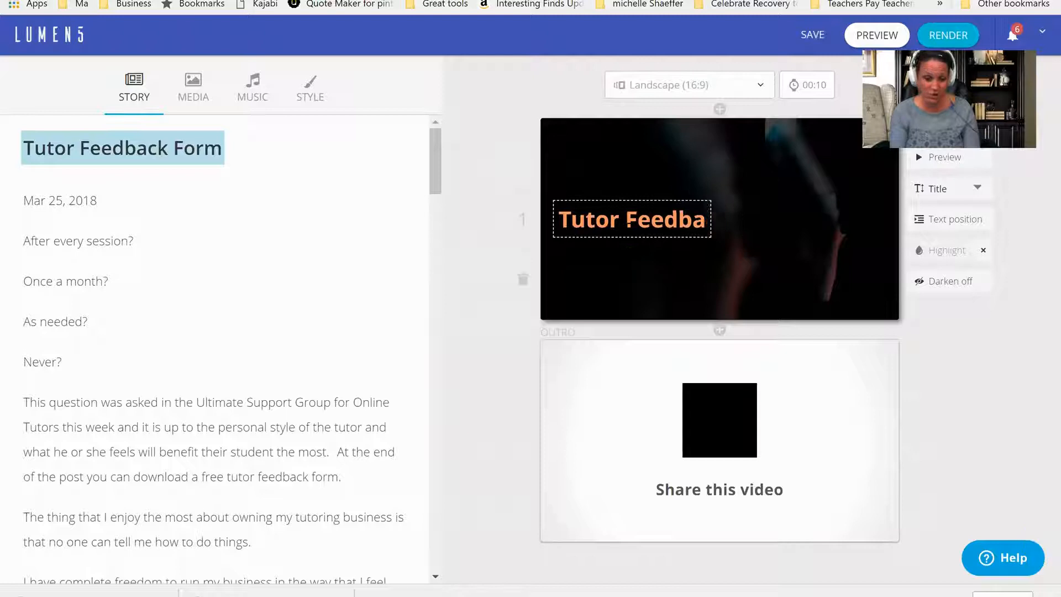
{"action": "key", "text": "BackSpace"}
{"action": "key", "text": "BackSpace"}
{"action": "key", "text": "BackSpace"}
{"action": "key", "text": "BackSpace"}
{"action": "key", "text": "BackSpace"}
{"action": "key", "text": "BackSpace"}
{"action": "key", "text": "BackSpace"}
{"action": "key", "text": "BackSpace"}
{"action": "key", "text": "BackSpace"}
{"action": "key", "text": "BackSpace"}
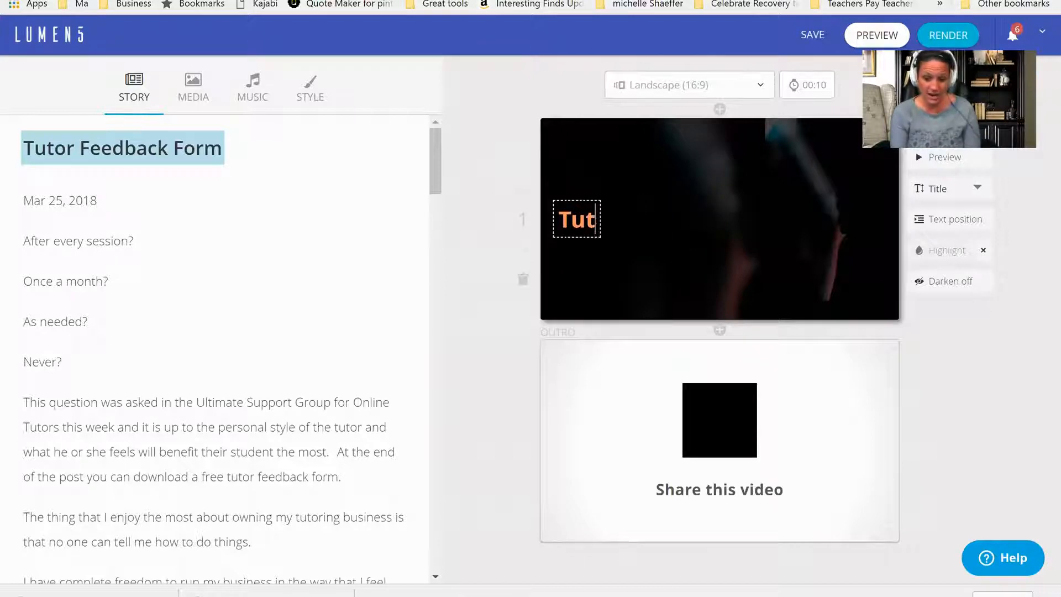
{"action": "type", "text": "How often"}
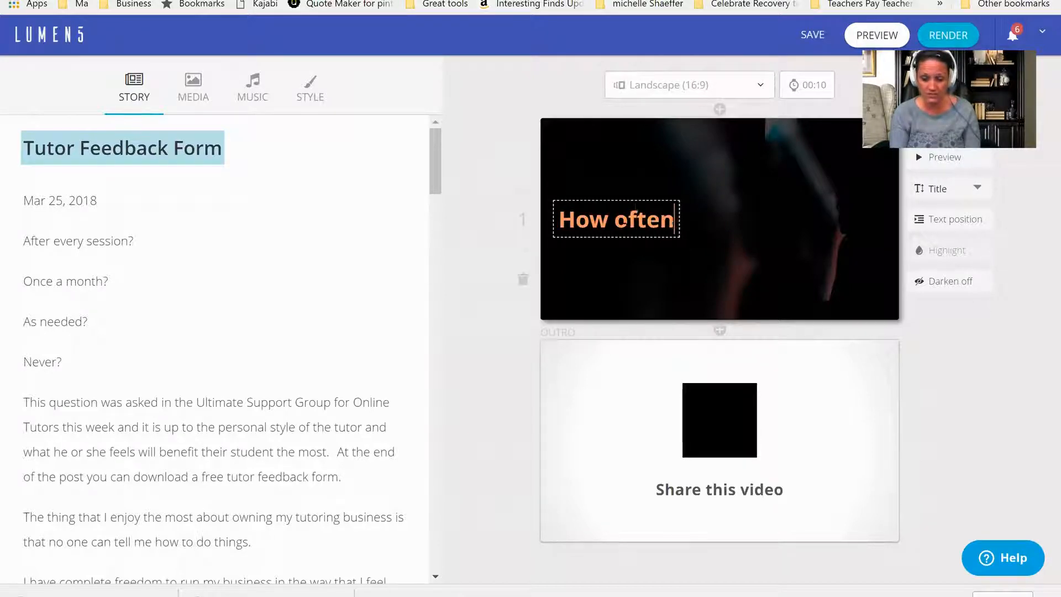
{"action": "type", "text": " do you give "}
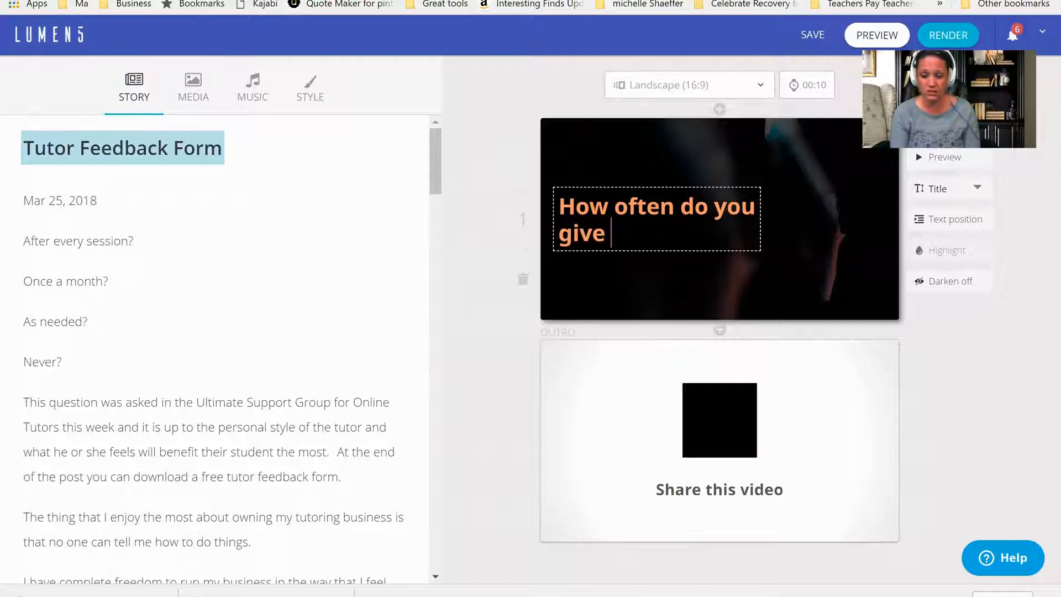
{"action": "type", "text": "parents feedba"}
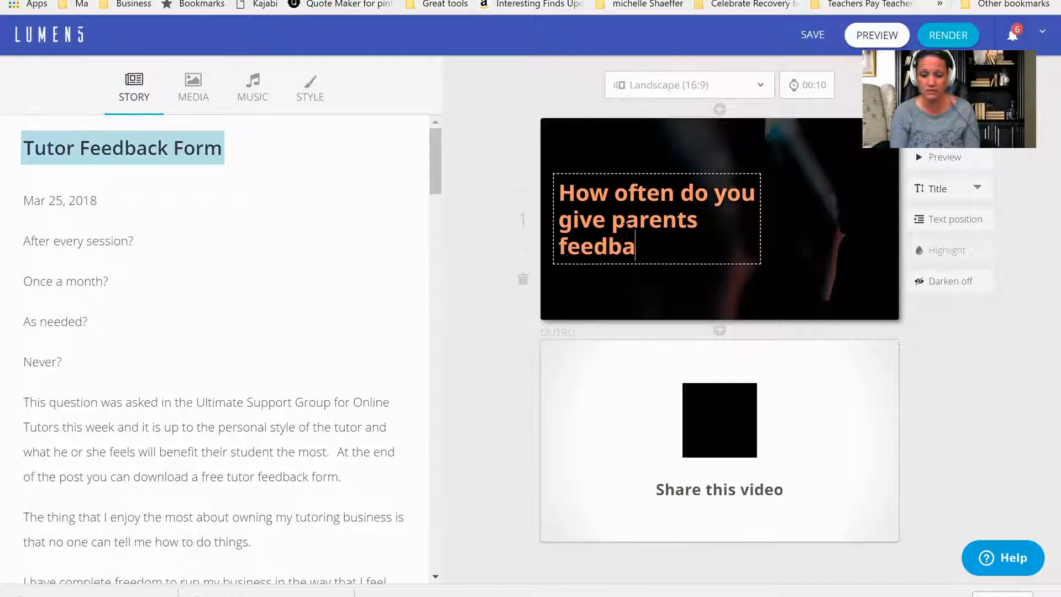
{"action": "type", "text": "ck on"}
{"action": "key", "text": "BackSpace"}
{"action": "key", "text": "BackSpace"}
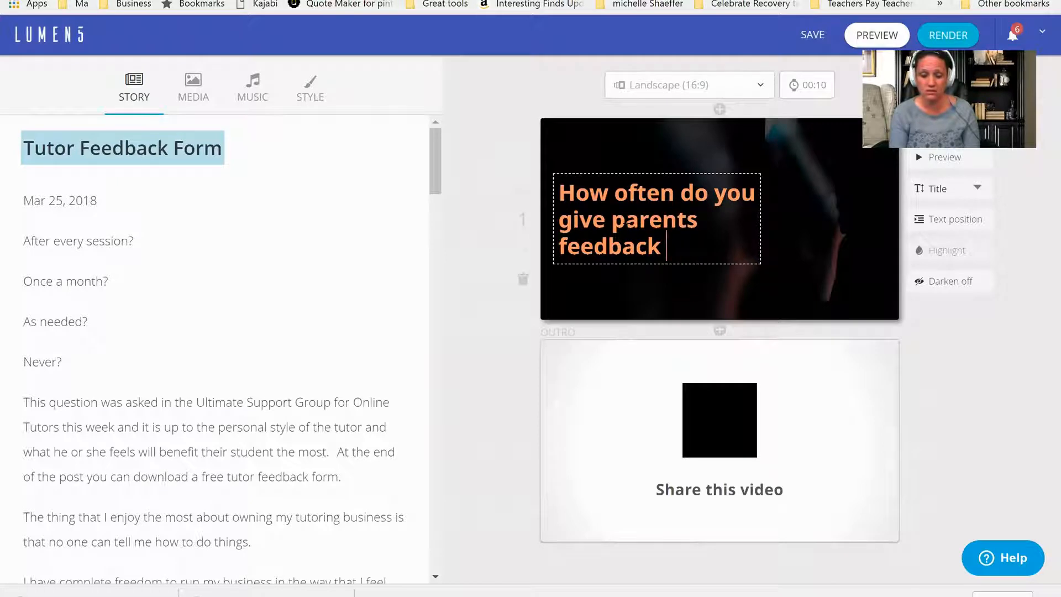
{"action": "type", "text": "fro"}
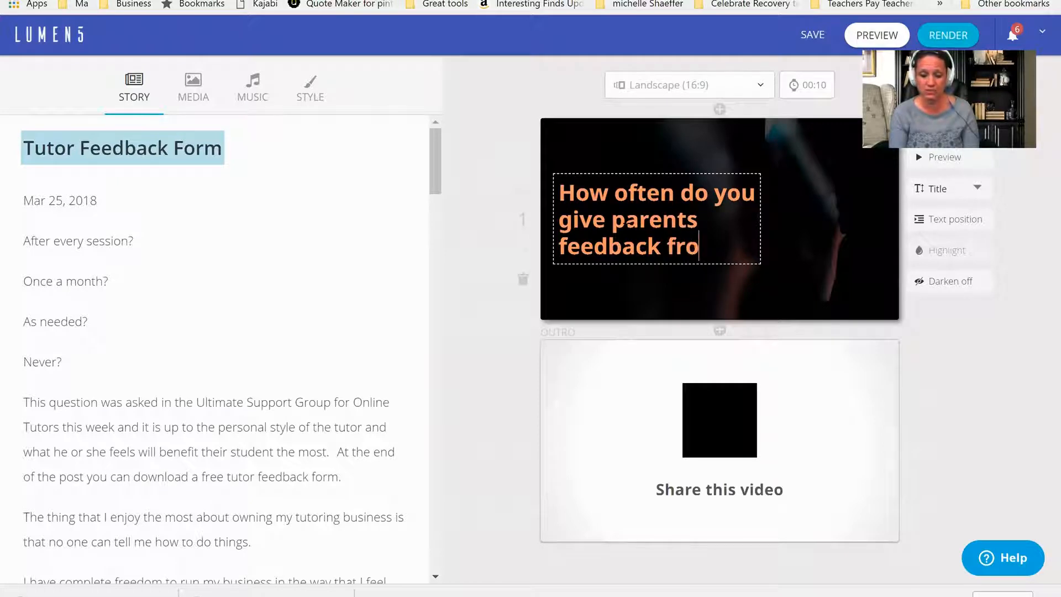
{"action": "type", "text": "m tutoring sessions"}
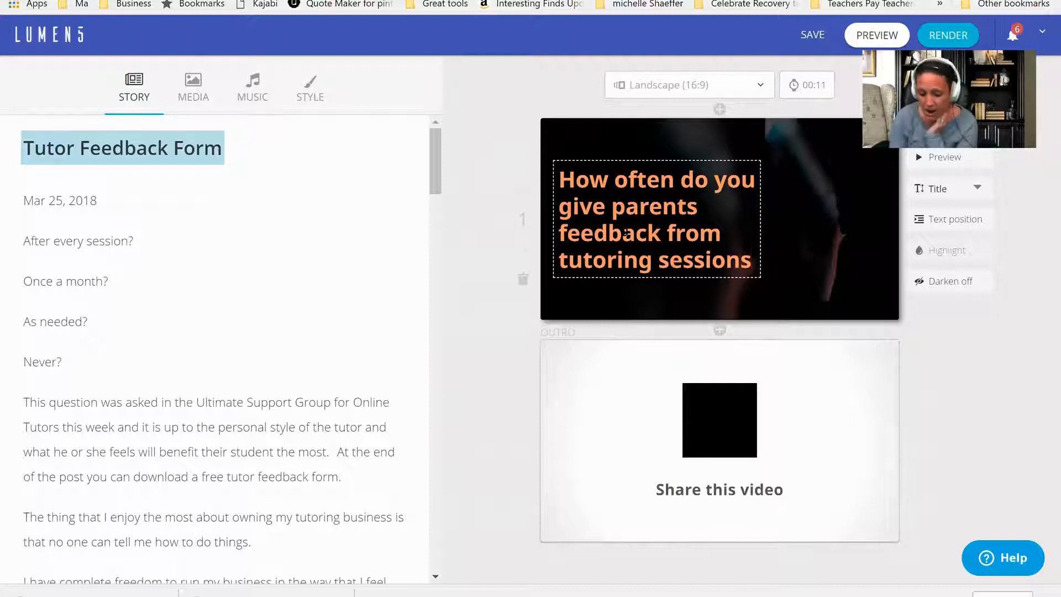
{"action": "type", "text": "?"}
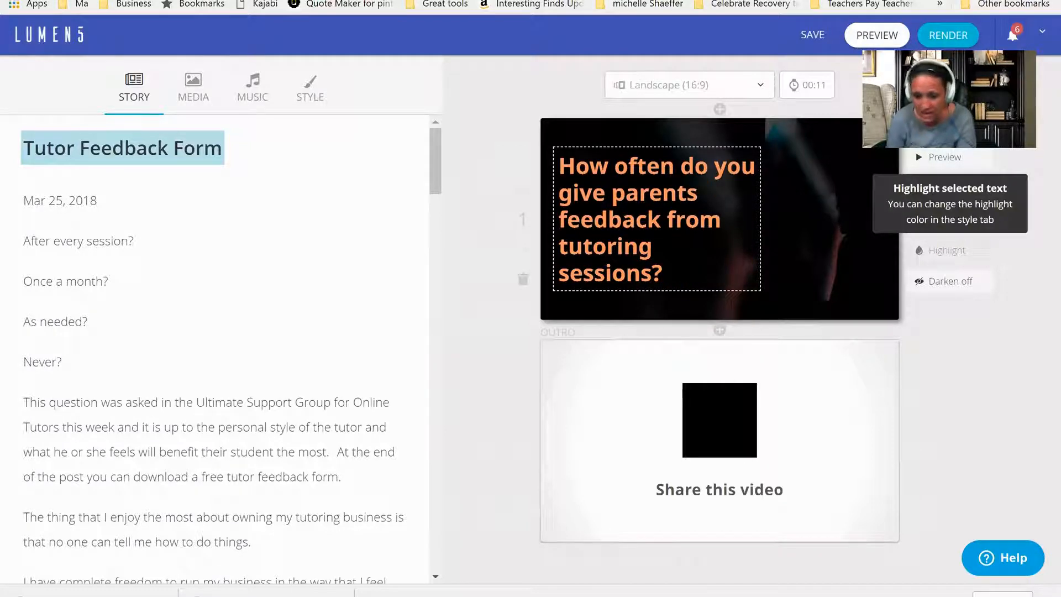
{"action": "left_click_drag", "start_coordinate": [559, 220], "coordinate": [667, 220]}
{"action": "left_click", "coordinate": [942, 251]}
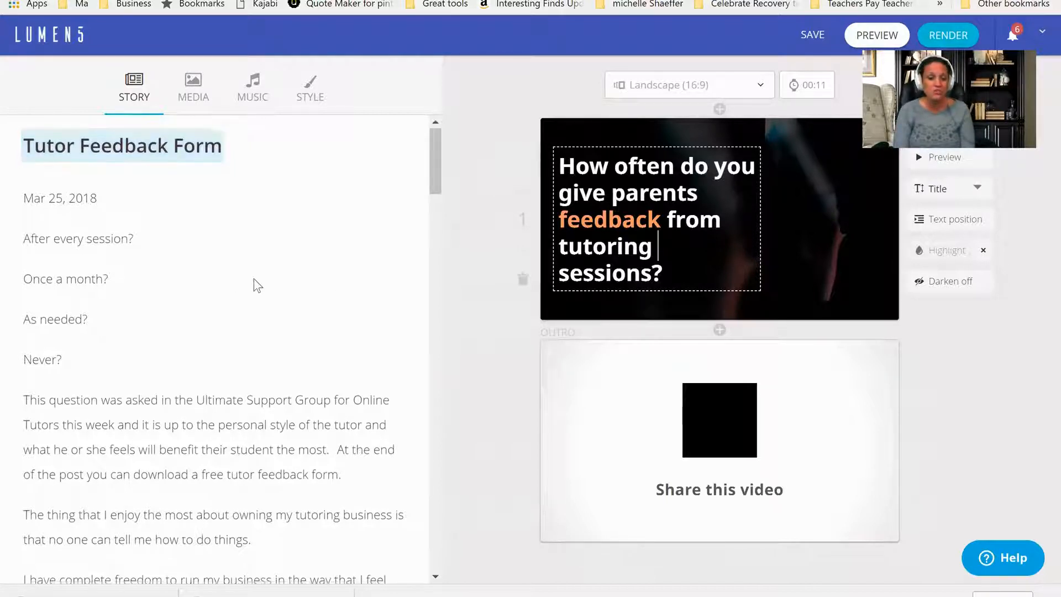
Step: Add three scenes from the article's consecutive sentences, from "The thing that I enjoy the most" through "I can take part in systems"
{"action": "scroll", "coordinate": [232, 320], "scroll_direction": "down", "scroll_amount": 3}
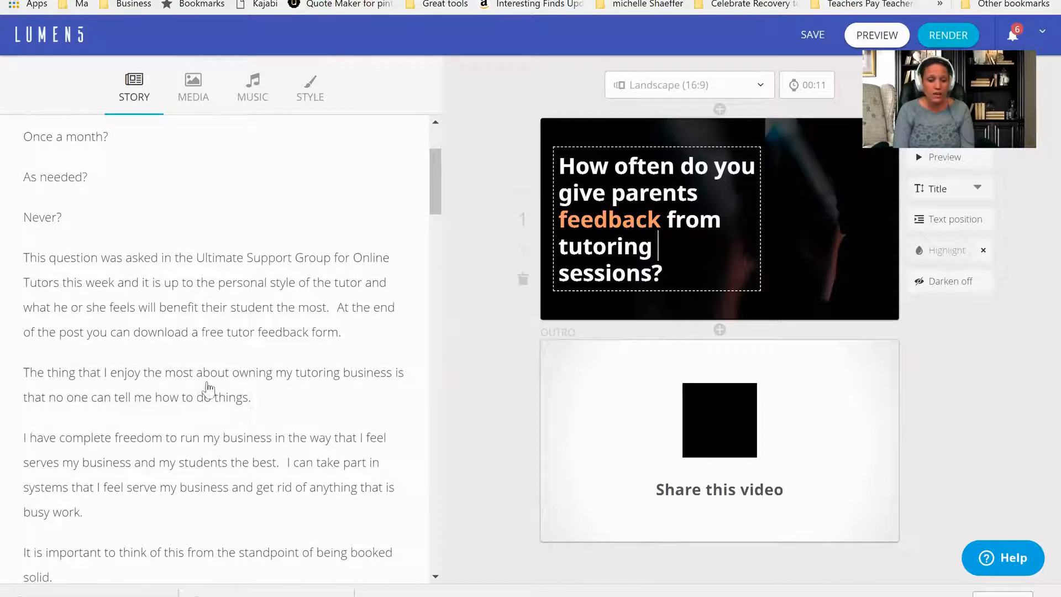
{"action": "left_click", "coordinate": [207, 388]}
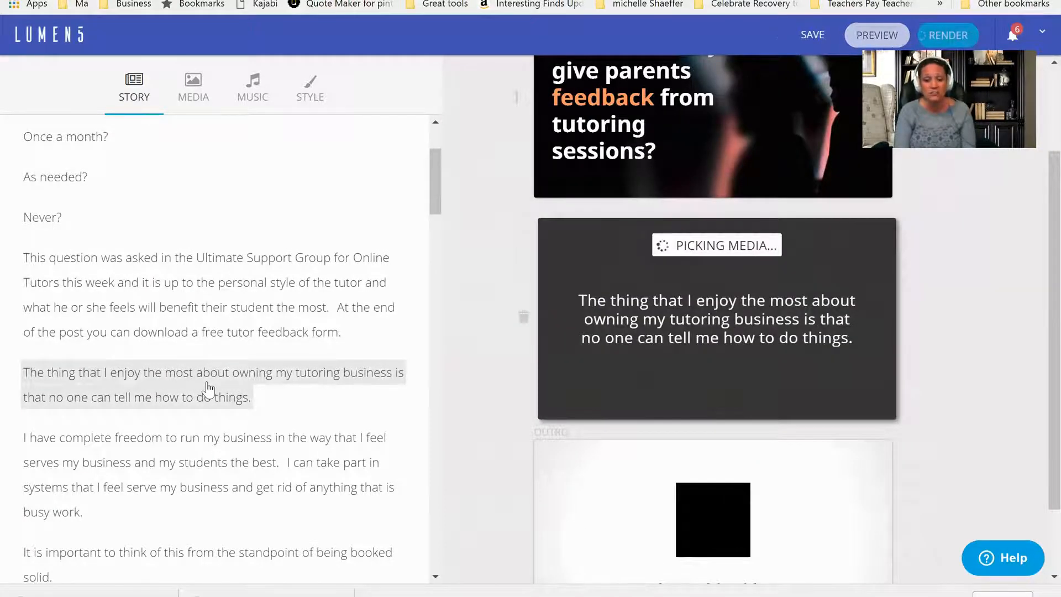
{"action": "scroll", "coordinate": [208, 389], "scroll_direction": "down", "scroll_amount": 2}
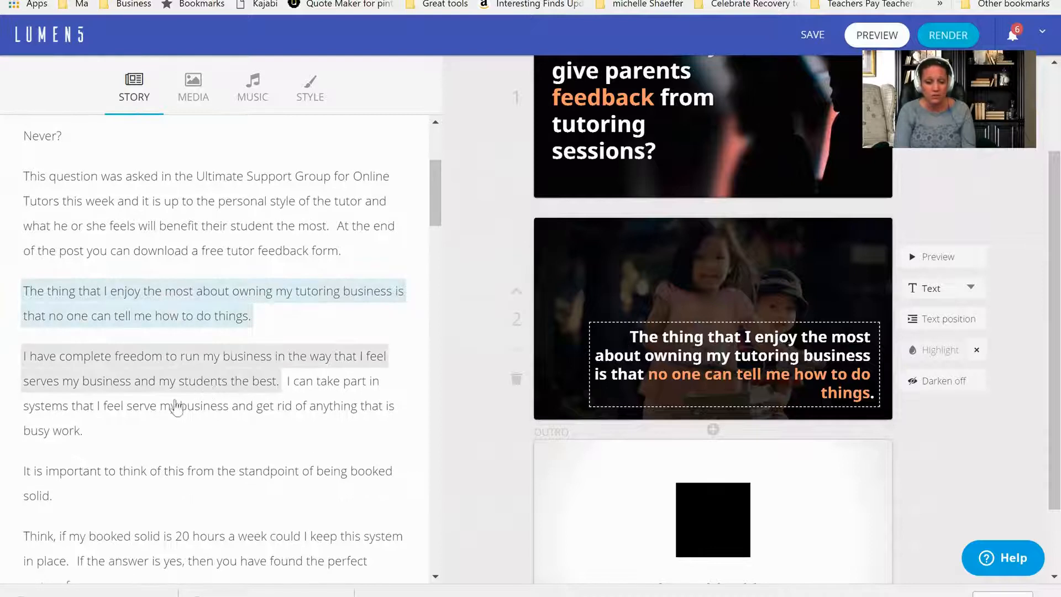
{"action": "left_click", "coordinate": [142, 386]}
{"action": "left_click", "coordinate": [126, 407]}
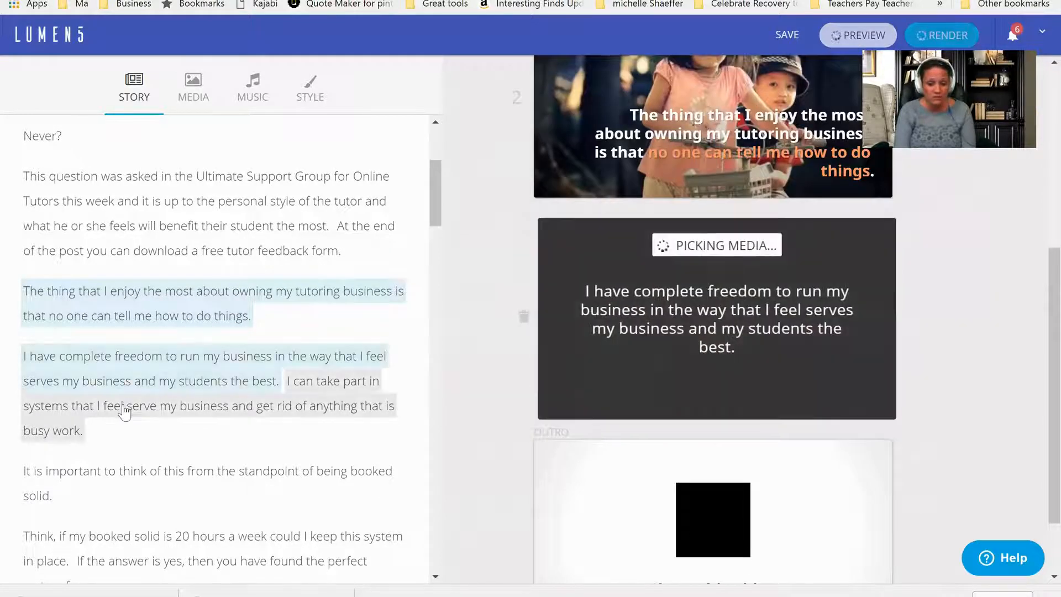
Step: Add the article's "It is important to think of this", "Think, if my booked solid" and "If the answer is yes" sentences as scenes
{"action": "scroll", "coordinate": [163, 381], "scroll_direction": "down", "scroll_amount": 2}
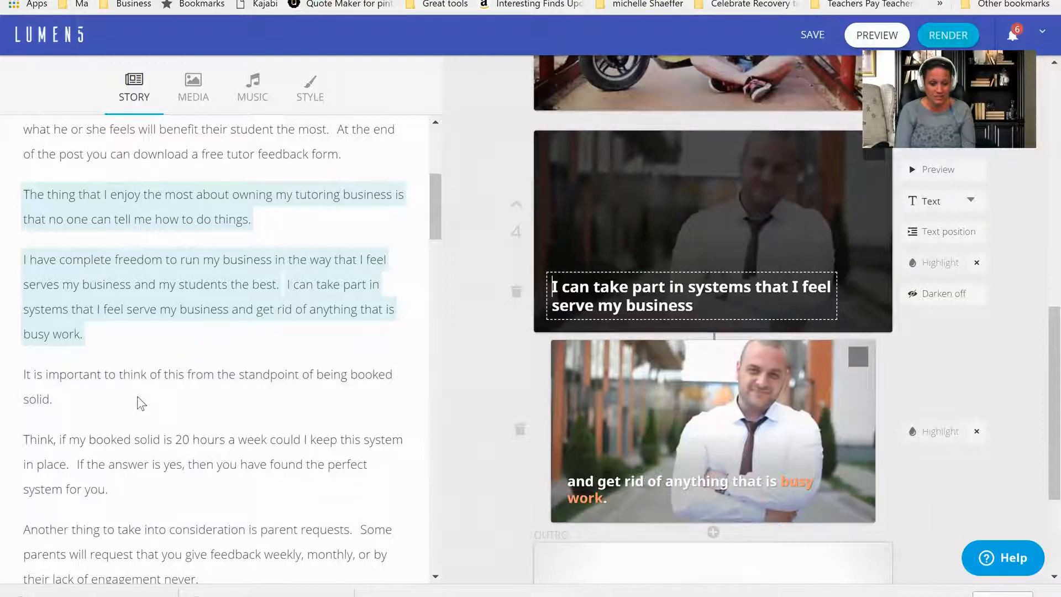
{"action": "scroll", "coordinate": [141, 386], "scroll_direction": "down", "scroll_amount": 1}
{"action": "left_click", "coordinate": [140, 372]}
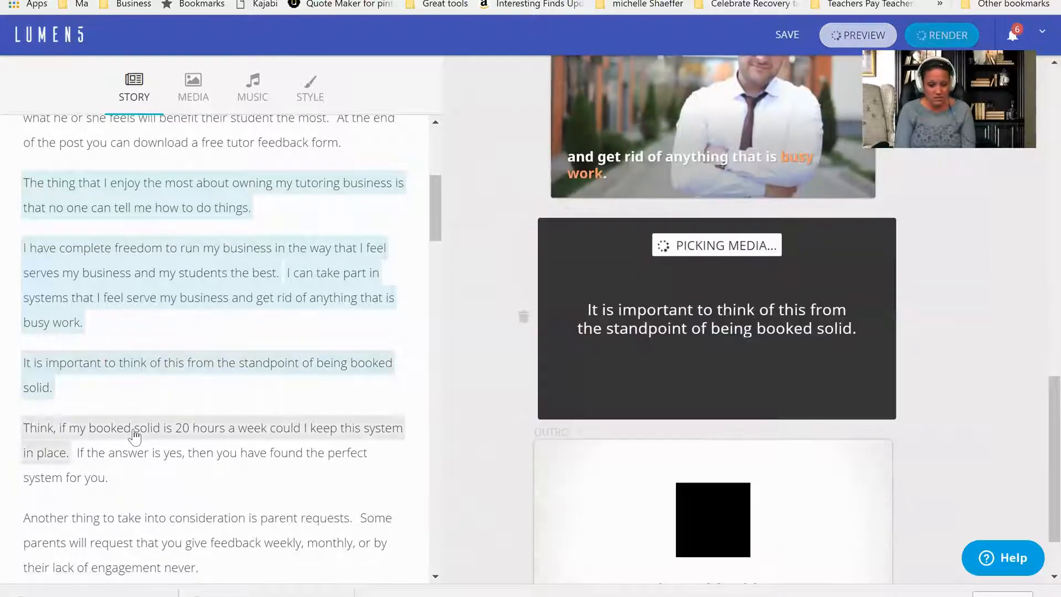
{"action": "left_click", "coordinate": [135, 434]}
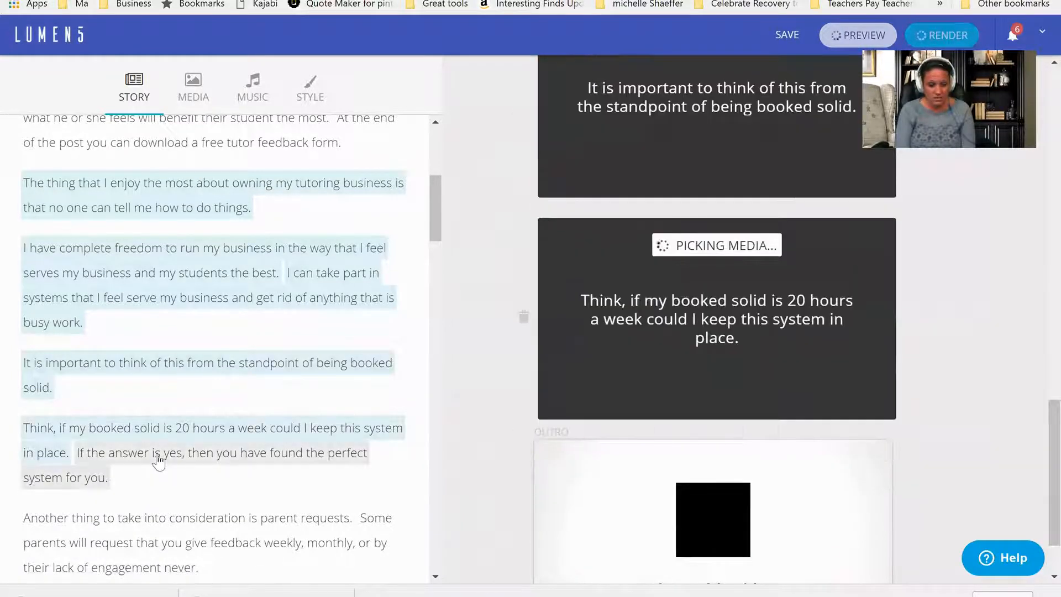
{"action": "left_click", "coordinate": [159, 460]}
Step: Add the two article sentences about parent requests, "Another thing to take into consideration" and "Some parents will request", as scenes
{"action": "scroll", "coordinate": [196, 475], "scroll_direction": "down", "scroll_amount": 2}
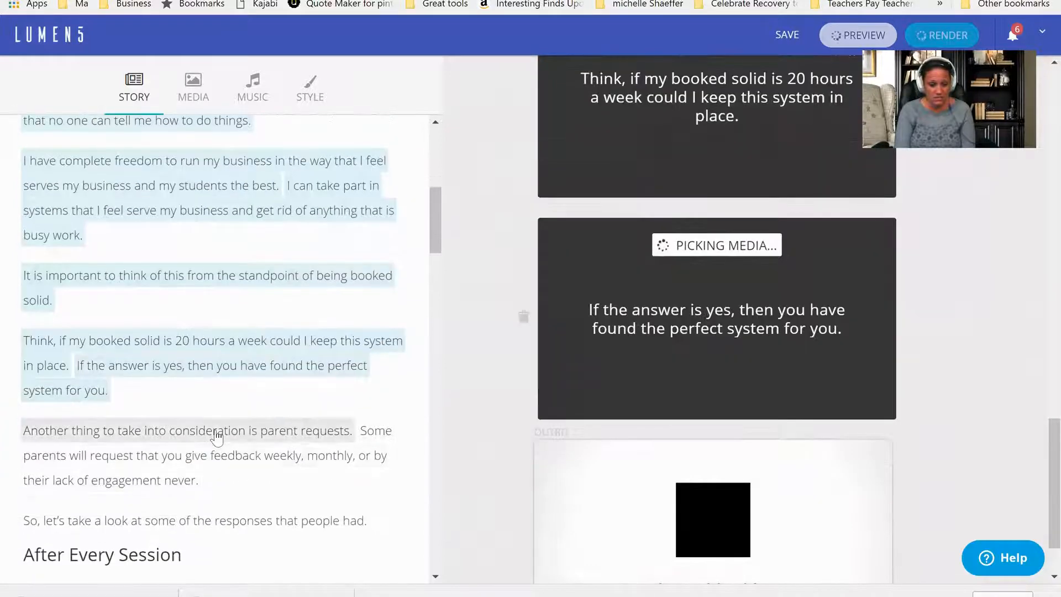
{"action": "left_click", "coordinate": [216, 437]}
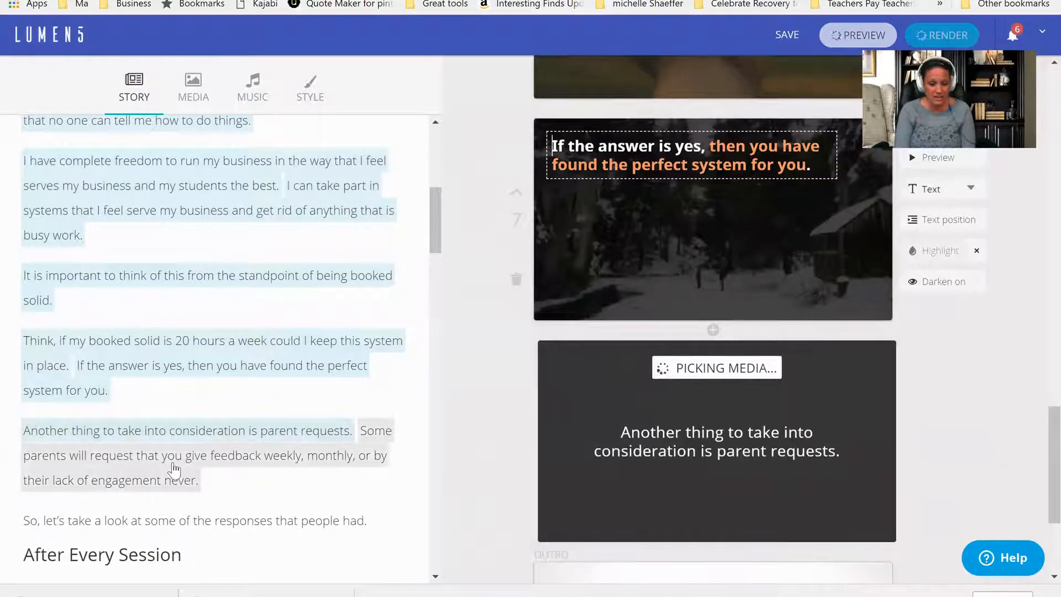
{"action": "left_click", "coordinate": [174, 469]}
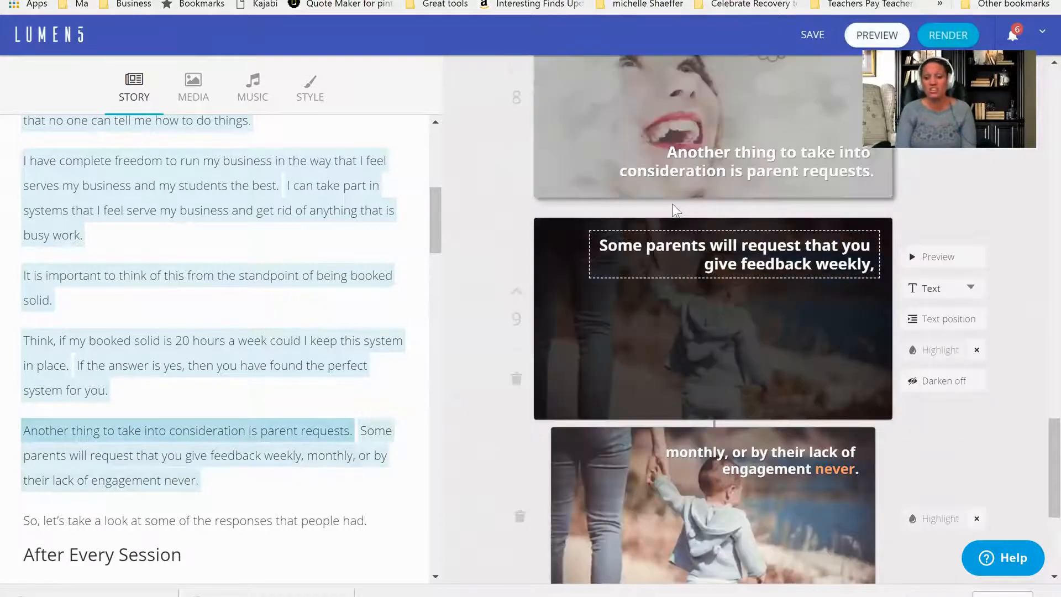
Step: Replace the second scene's background with the article's "I AM THE BOSS" mug image
{"action": "scroll", "coordinate": [635, 172], "scroll_direction": "up", "scroll_amount": 20}
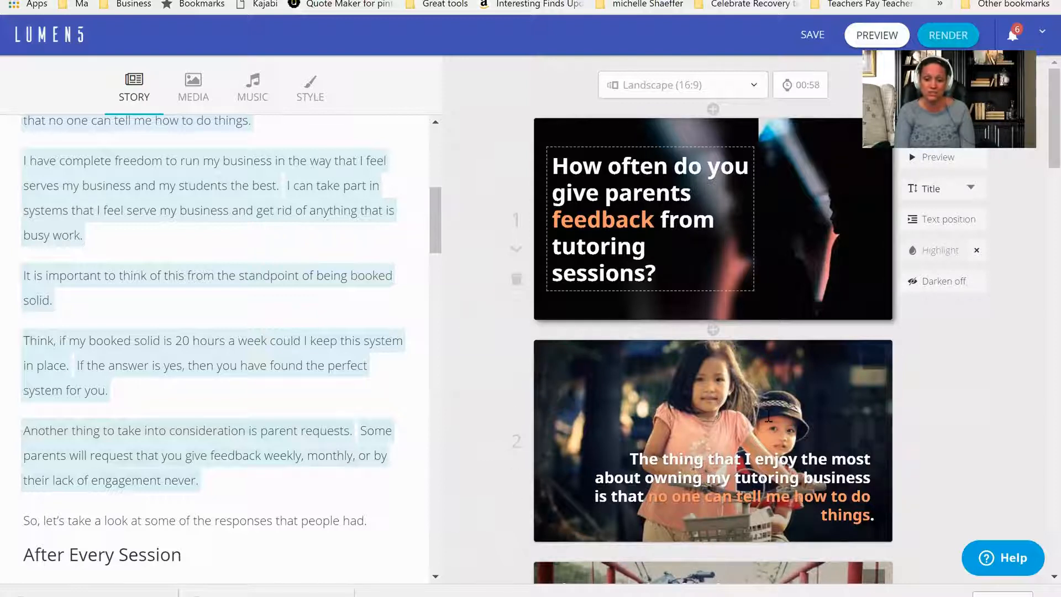
{"action": "left_click", "coordinate": [630, 459]}
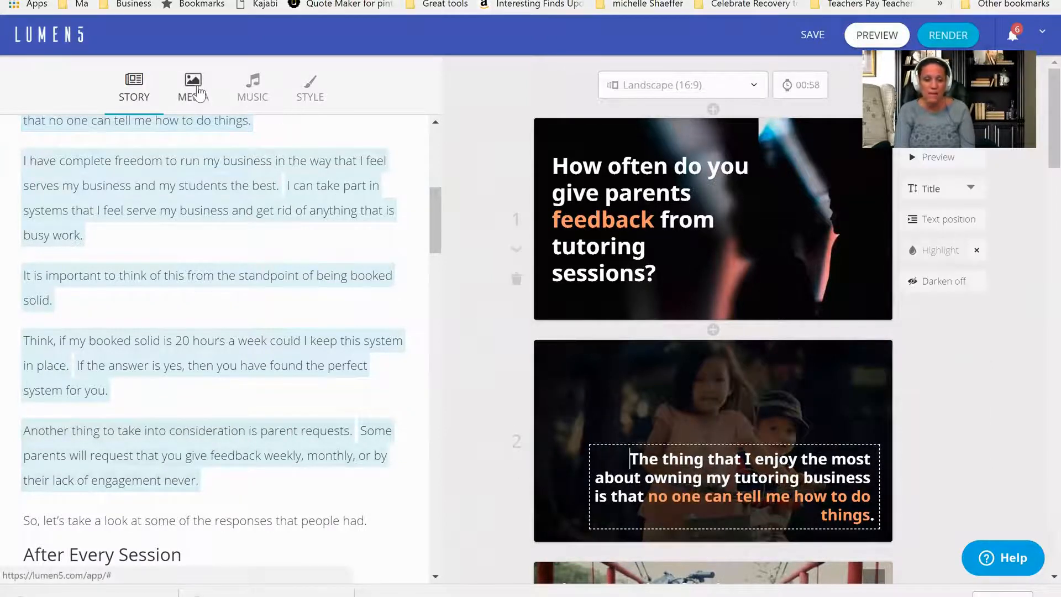
{"action": "left_click", "coordinate": [200, 91]}
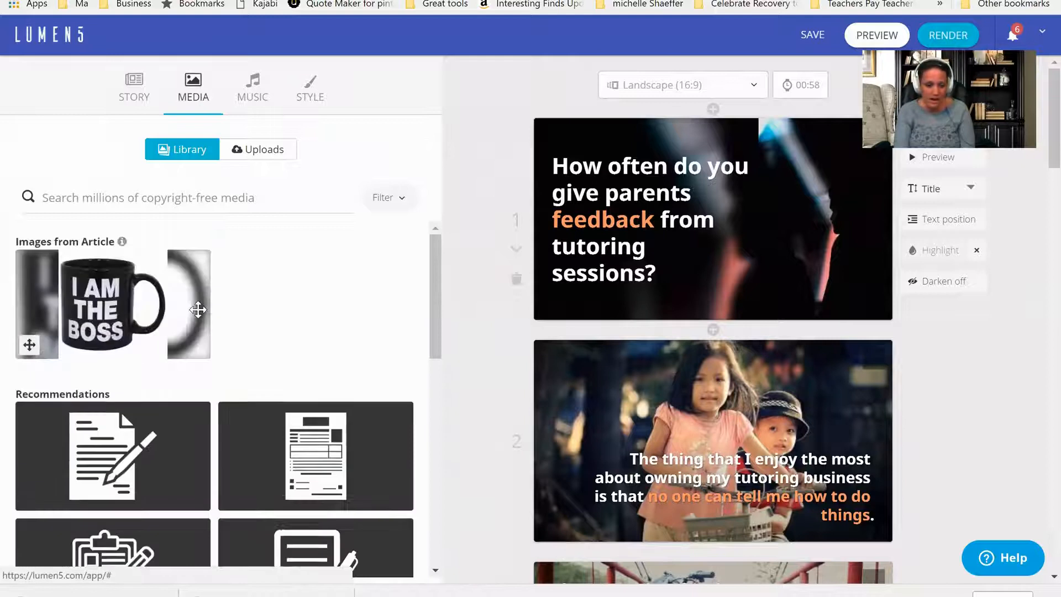
{"action": "scroll", "coordinate": [198, 310], "scroll_direction": "down", "scroll_amount": 10}
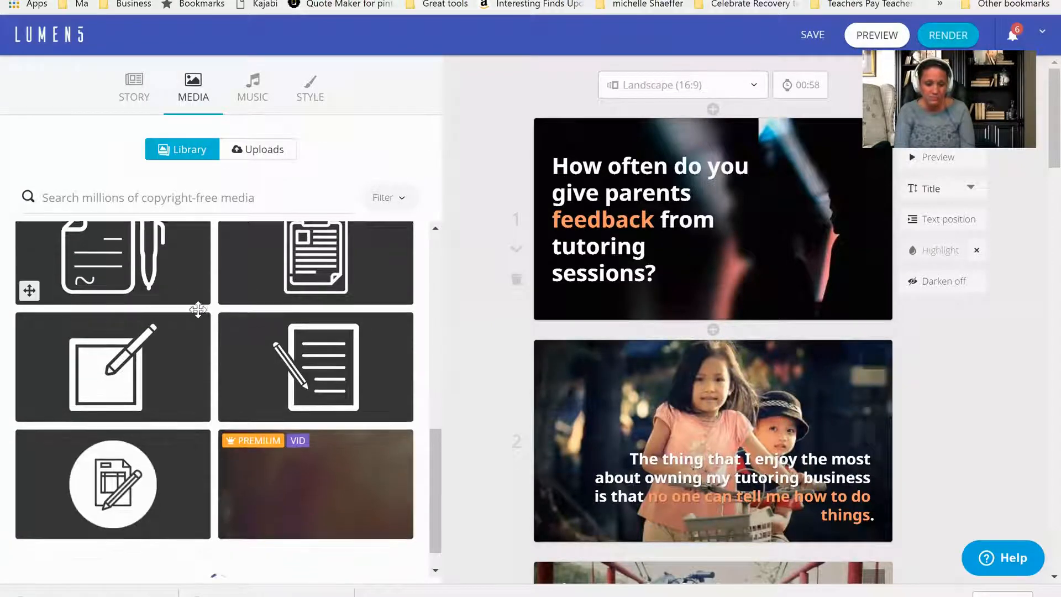
{"action": "scroll", "coordinate": [198, 309], "scroll_direction": "up", "scroll_amount": 5}
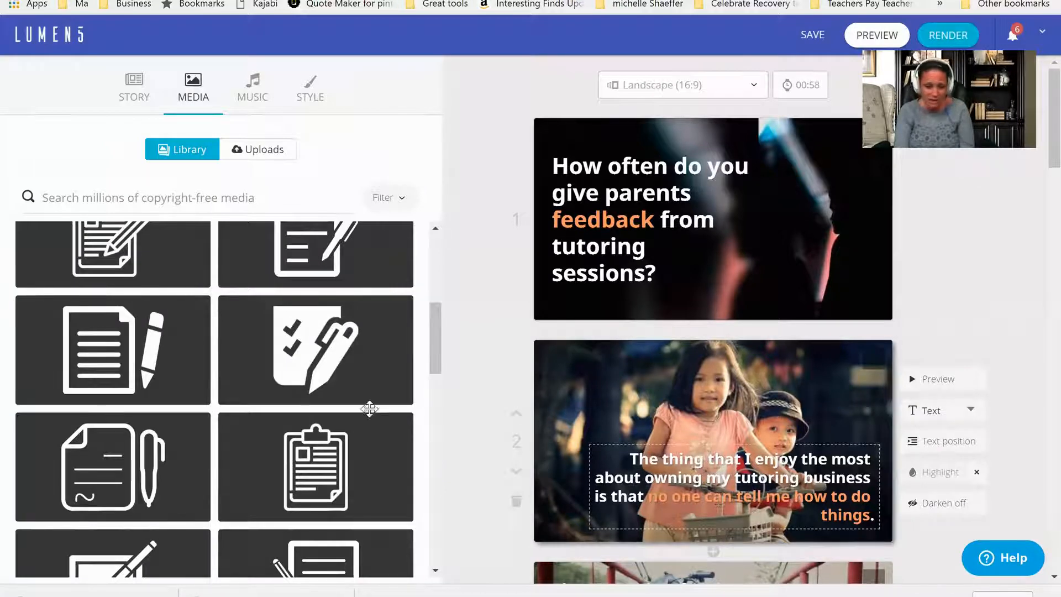
{"action": "scroll", "coordinate": [367, 407], "scroll_direction": "down", "scroll_amount": 10}
{"action": "scroll", "coordinate": [367, 407], "scroll_direction": "up", "scroll_amount": 10}
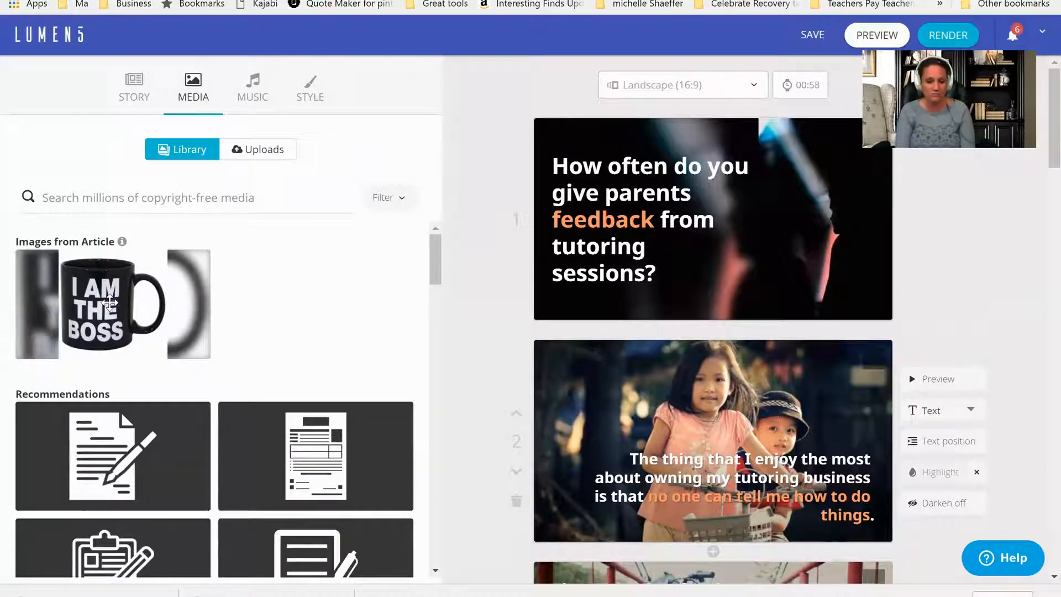
{"action": "left_click_drag", "start_coordinate": [109, 302], "coordinate": [693, 419]}
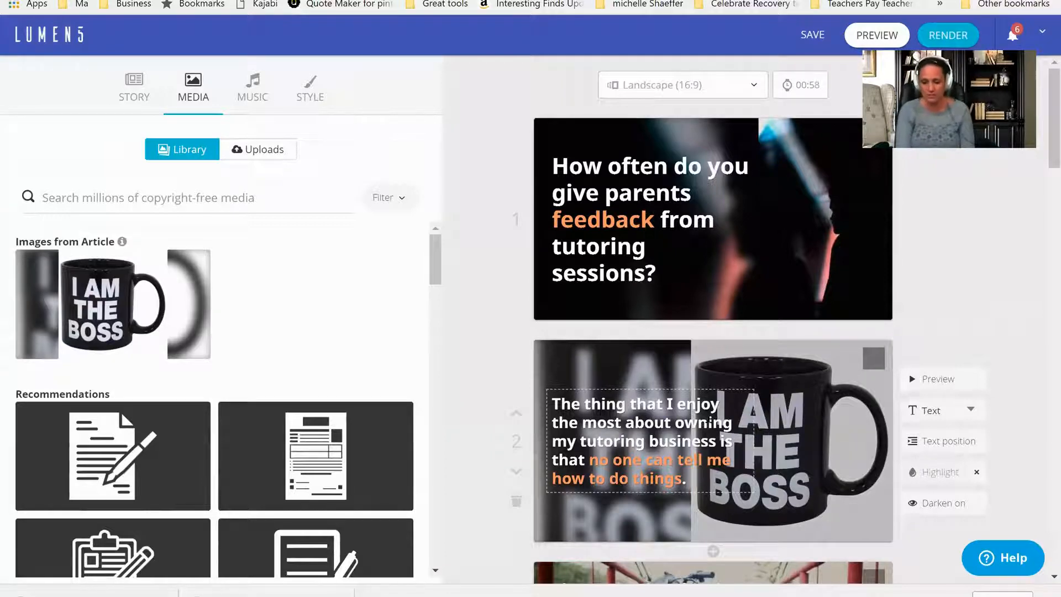
Step: Search the media library for "business" and replace the third scene's background with the turning gears video
{"action": "scroll", "coordinate": [716, 424], "scroll_direction": "down", "scroll_amount": 5}
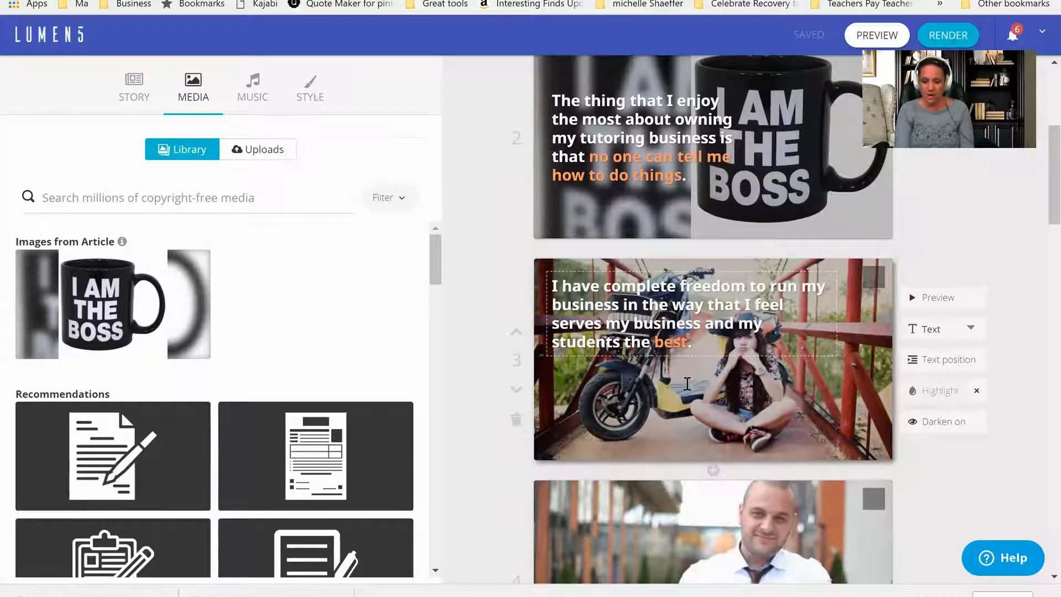
{"action": "left_click", "coordinate": [707, 403]}
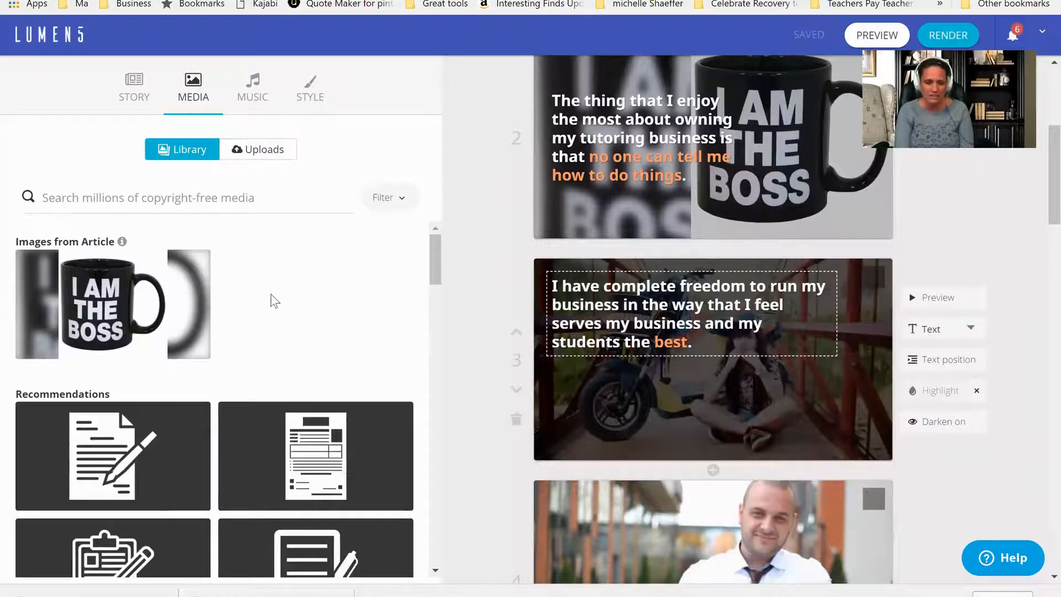
{"action": "scroll", "coordinate": [270, 295], "scroll_direction": "down", "scroll_amount": 5}
{"action": "scroll", "coordinate": [271, 295], "scroll_direction": "down", "scroll_amount": 2}
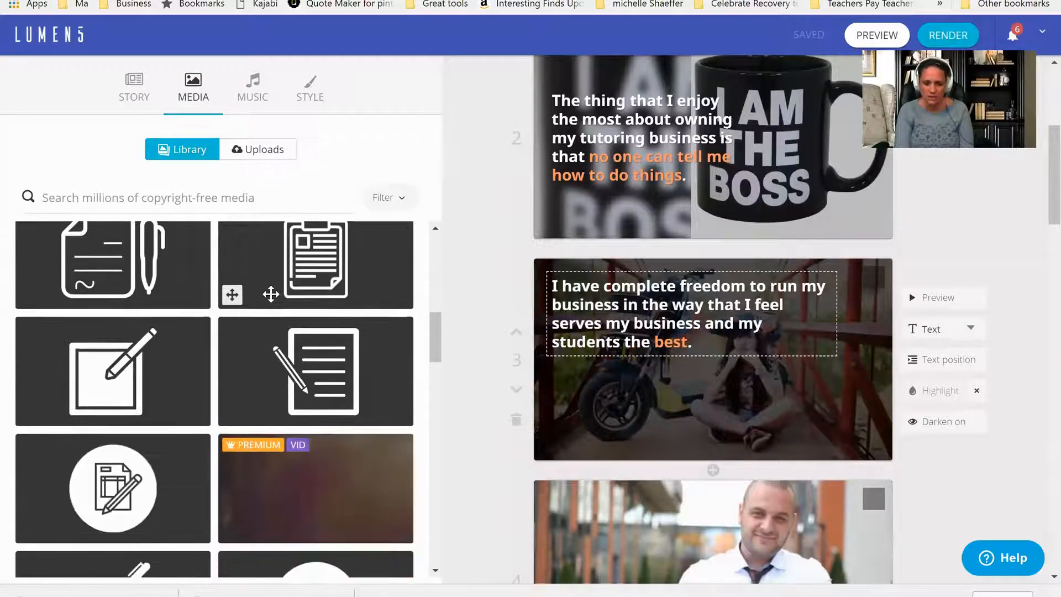
{"action": "scroll", "coordinate": [268, 295], "scroll_direction": "up", "scroll_amount": 7}
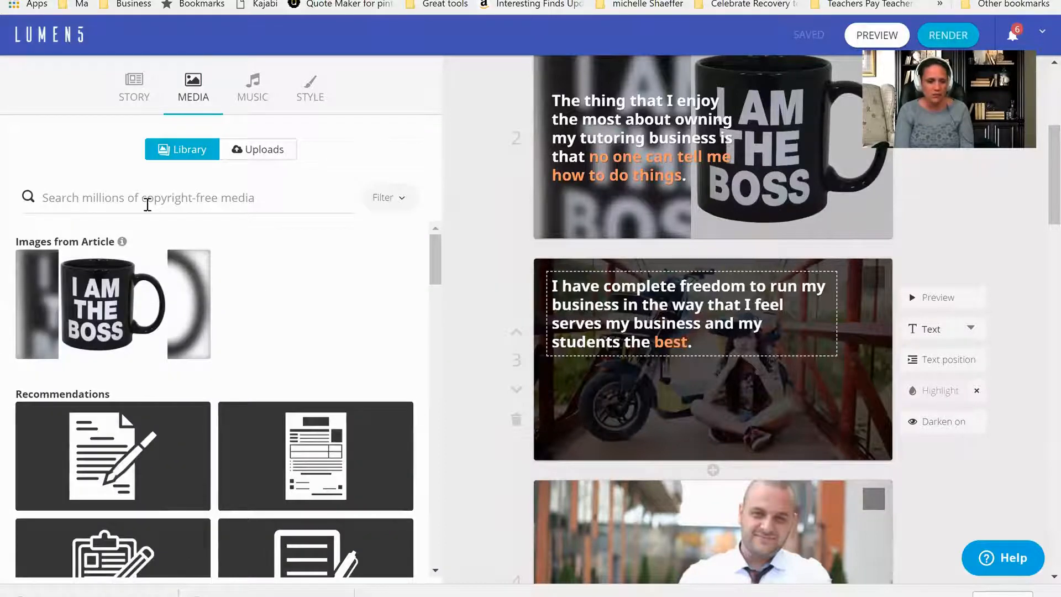
{"action": "left_click", "coordinate": [147, 204]}
{"action": "type", "text": "business"}
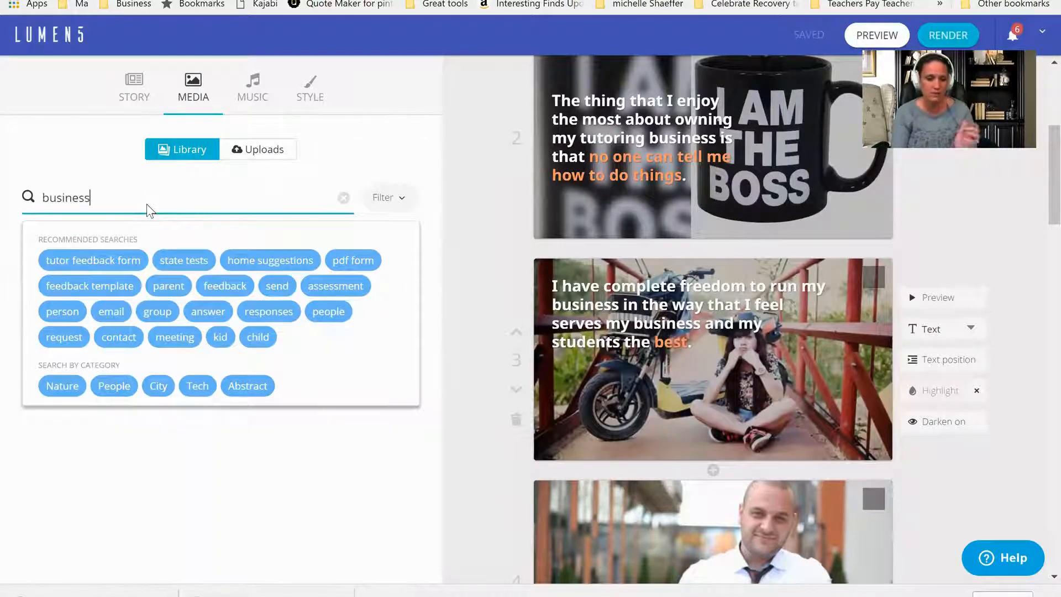
{"action": "key", "text": "Return"}
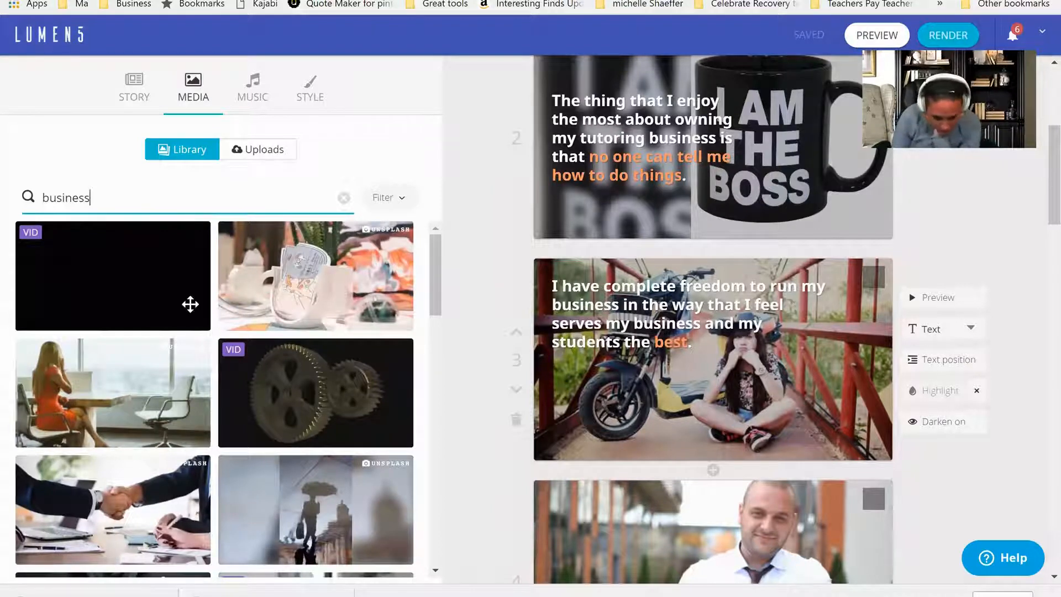
{"action": "scroll", "coordinate": [352, 405], "scroll_direction": "down", "scroll_amount": 1}
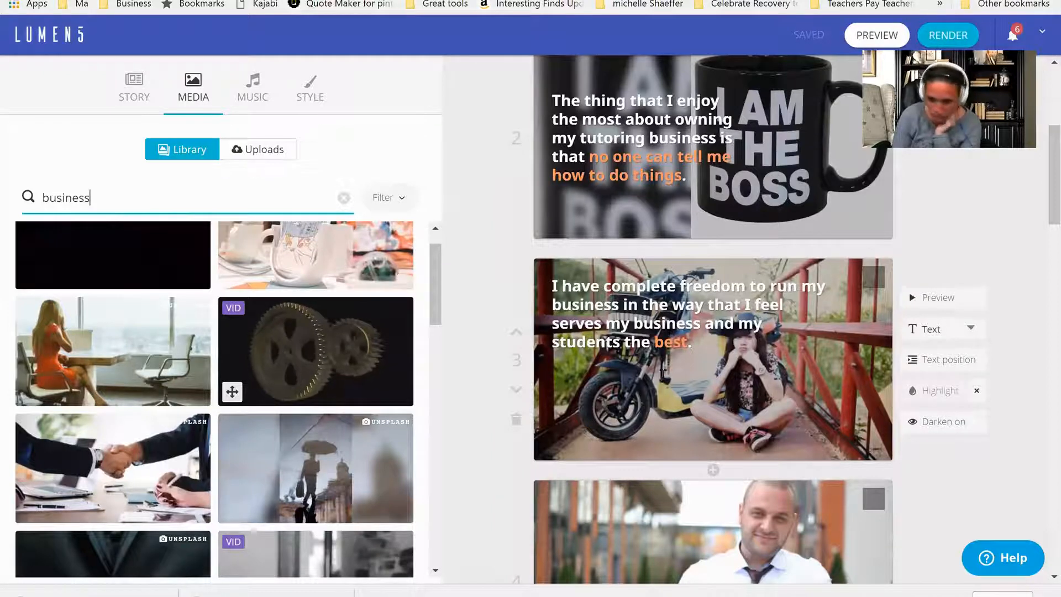
{"action": "left_click_drag", "start_coordinate": [669, 382], "coordinate": [668, 381]}
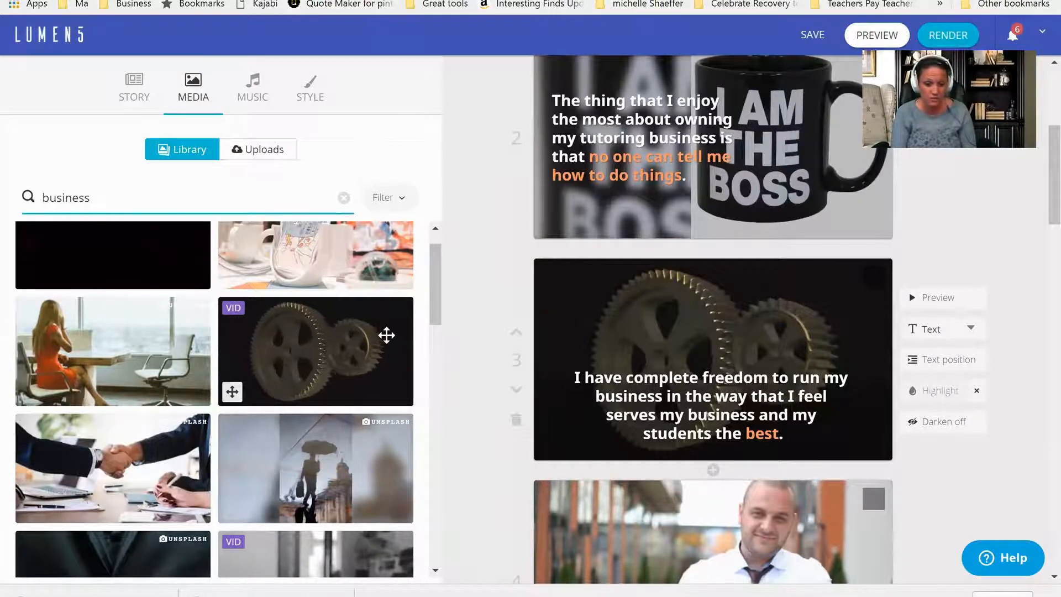
Step: Replace the fourth scene's background with the "business" video of hands typing on a black keyboard
{"action": "scroll", "coordinate": [386, 335], "scroll_direction": "down", "scroll_amount": 2}
{"action": "scroll", "coordinate": [283, 395], "scroll_direction": "down", "scroll_amount": 4}
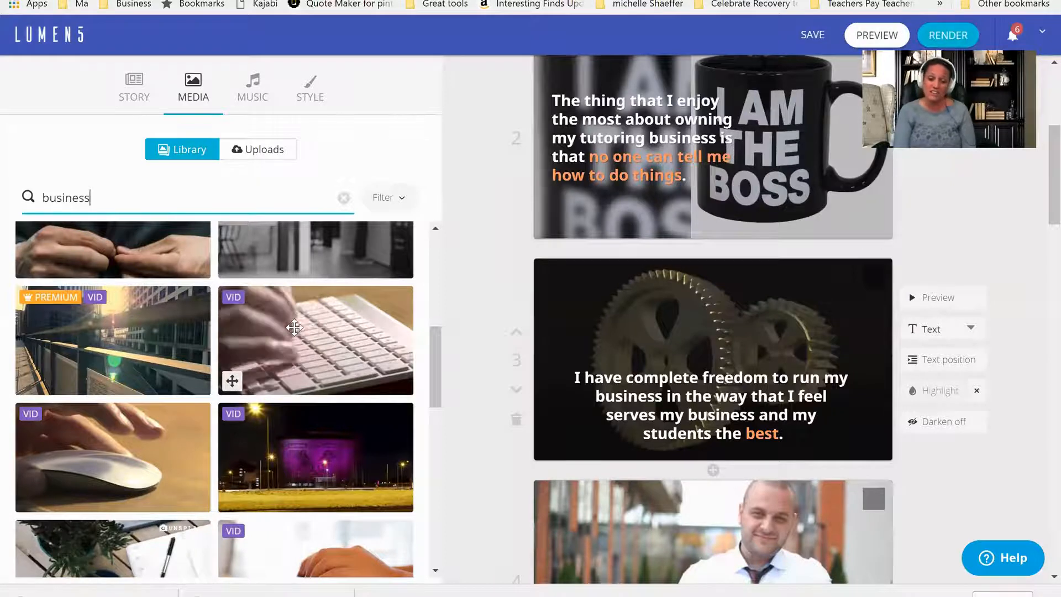
{"action": "scroll", "coordinate": [639, 313], "scroll_direction": "down", "scroll_amount": 5}
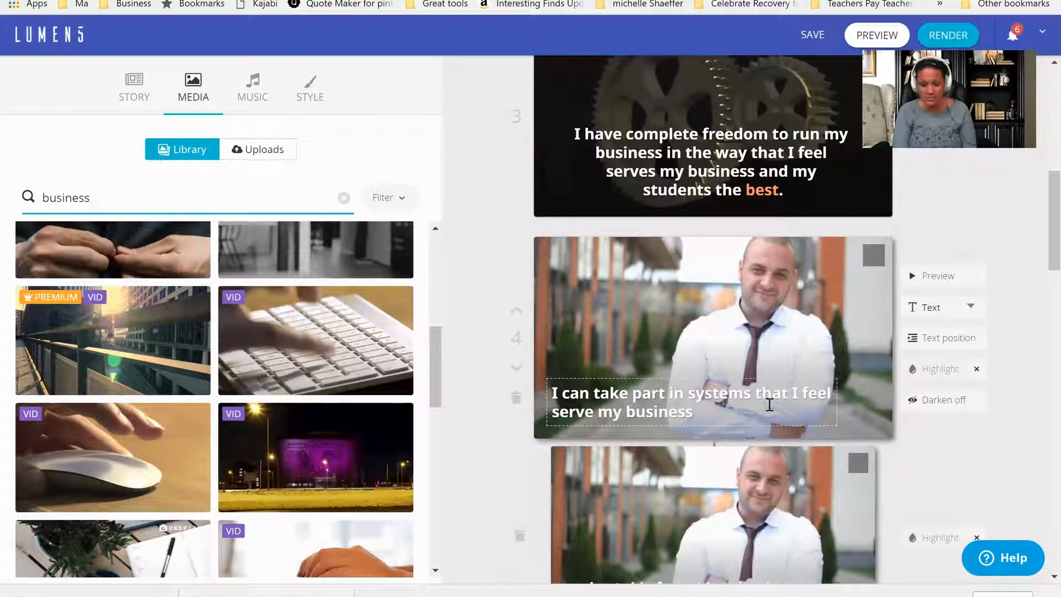
{"action": "scroll", "coordinate": [729, 397], "scroll_direction": "down", "scroll_amount": 2}
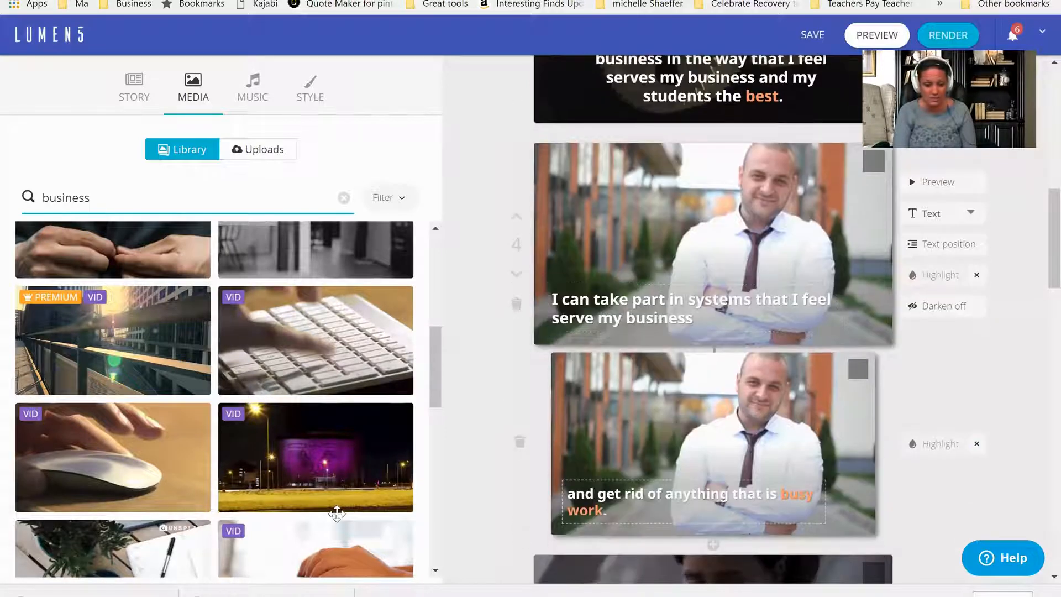
{"action": "scroll", "coordinate": [340, 511], "scroll_direction": "down", "scroll_amount": 2}
{"action": "scroll", "coordinate": [336, 514], "scroll_direction": "down", "scroll_amount": 3}
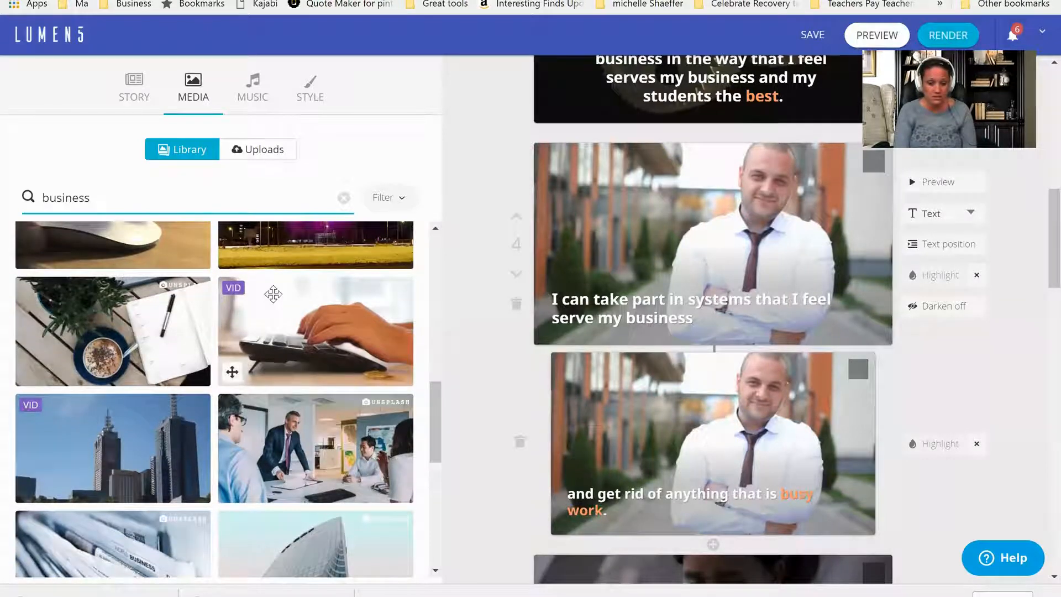
{"action": "left_click_drag", "start_coordinate": [262, 320], "coordinate": [656, 241]}
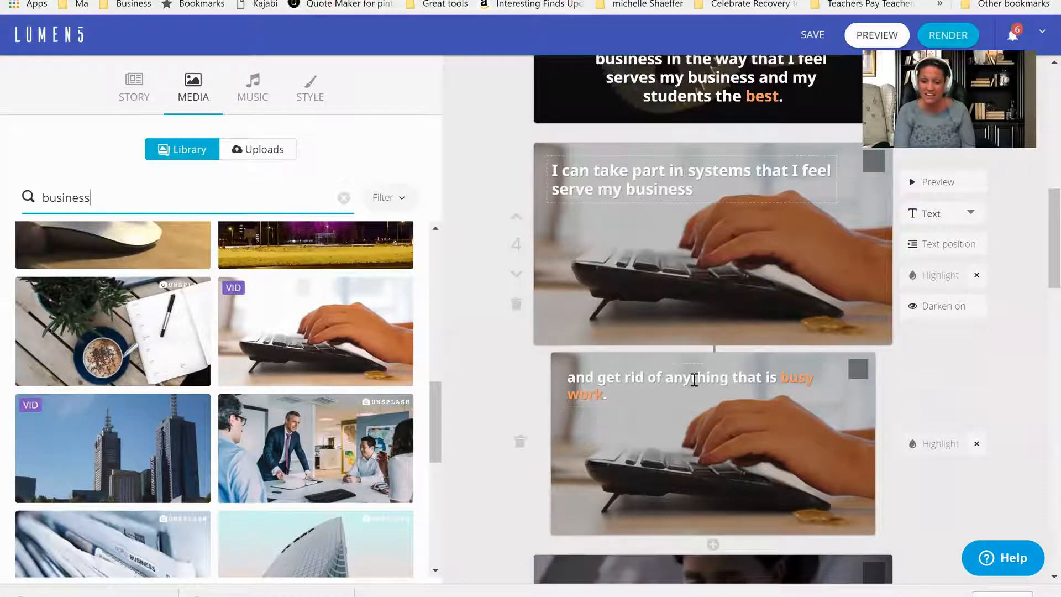
Step: Search the media library for "booked solid" and browse the results for a fifth-scene background
{"action": "scroll", "coordinate": [694, 382], "scroll_direction": "down", "scroll_amount": 7}
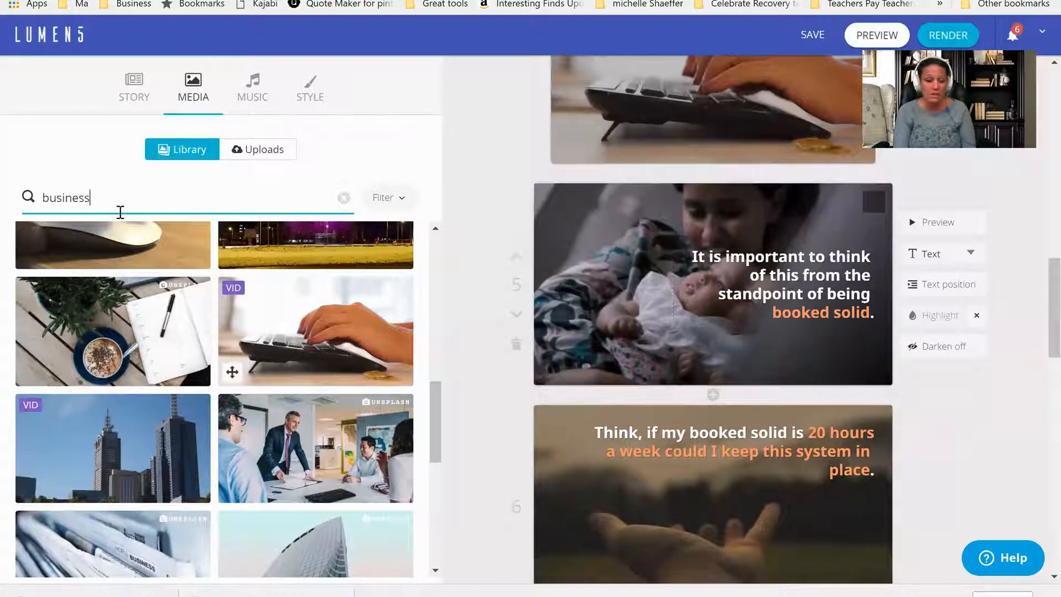
{"action": "double_click", "coordinate": [73, 200]}
{"action": "key", "text": "BackSpace"}
{"action": "type", "text": "book"}
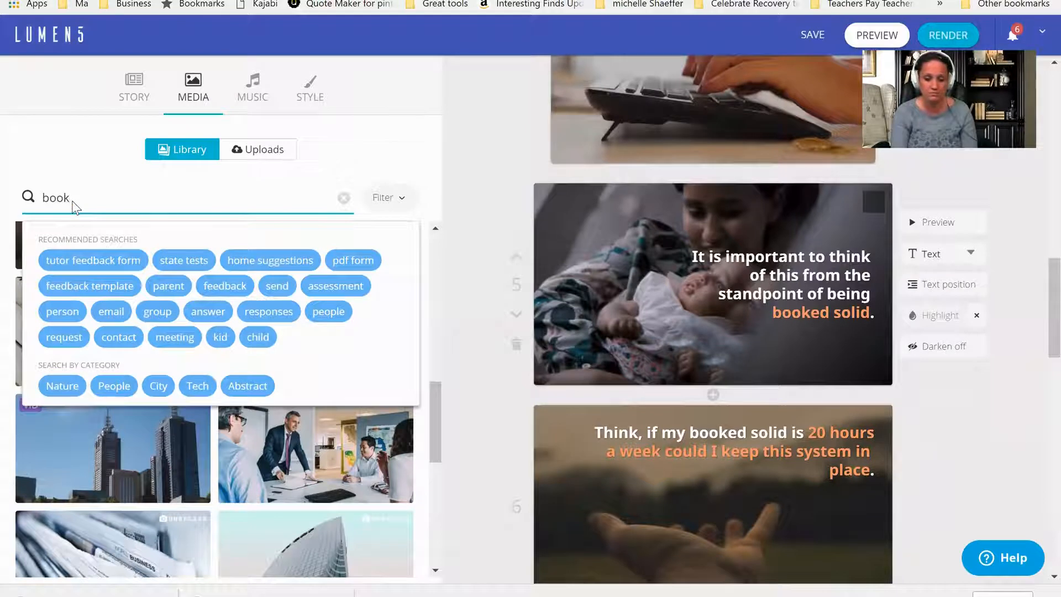
{"action": "type", "text": "ed solid"}
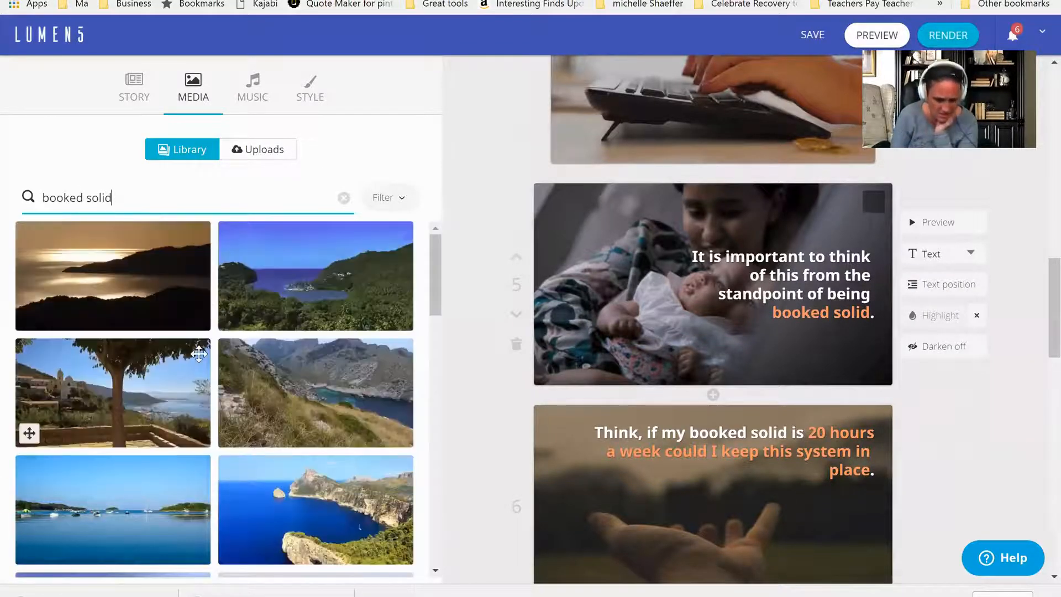
{"action": "scroll", "coordinate": [199, 354], "scroll_direction": "down", "scroll_amount": 10}
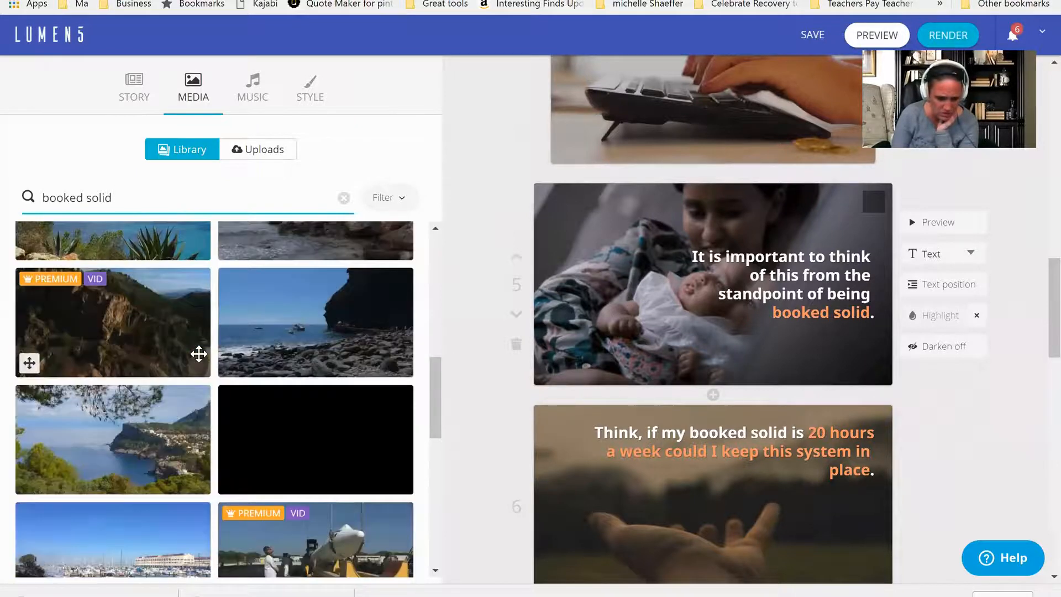
{"action": "scroll", "coordinate": [199, 354], "scroll_direction": "down", "scroll_amount": 15}
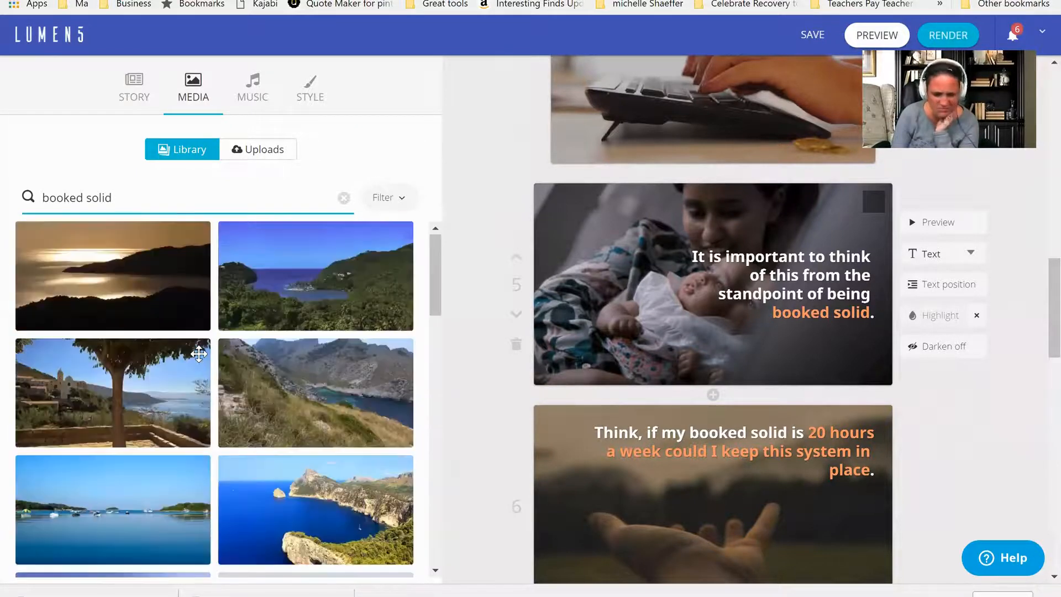
{"action": "left_click", "coordinate": [91, 204]}
{"action": "key", "text": "Return"}
Step: Switch the media search to the Abstract category and replace the fifth scene's background with the glowing squares video
{"action": "left_click_drag", "start_coordinate": [55, 200], "coordinate": [113, 199]}
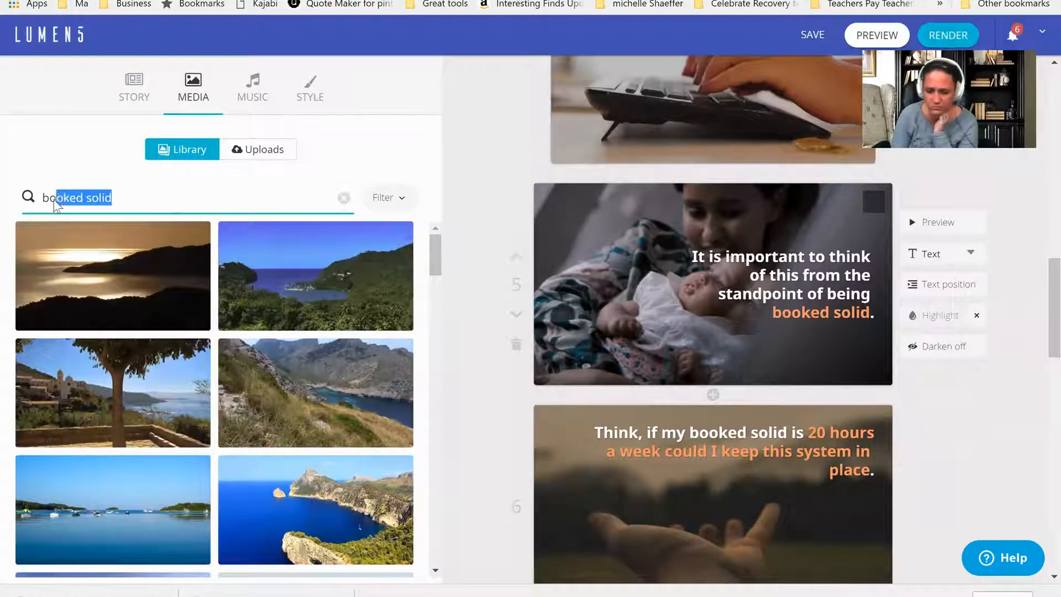
{"action": "key", "text": "BackSpace"}
{"action": "key", "text": "BackSpace"}
{"action": "key", "text": "BackSpace"}
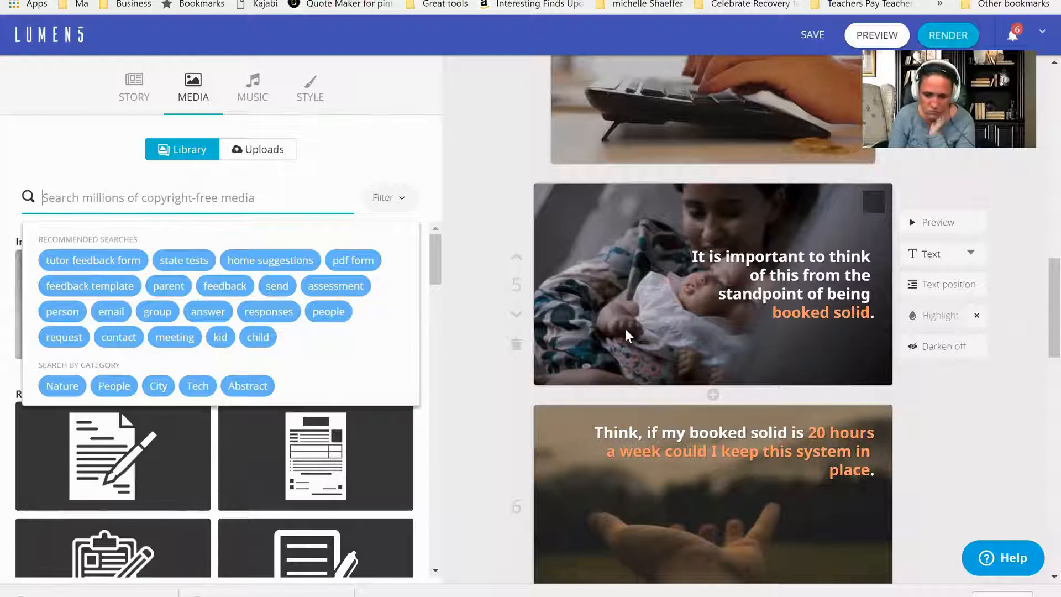
{"action": "left_click", "coordinate": [249, 388]}
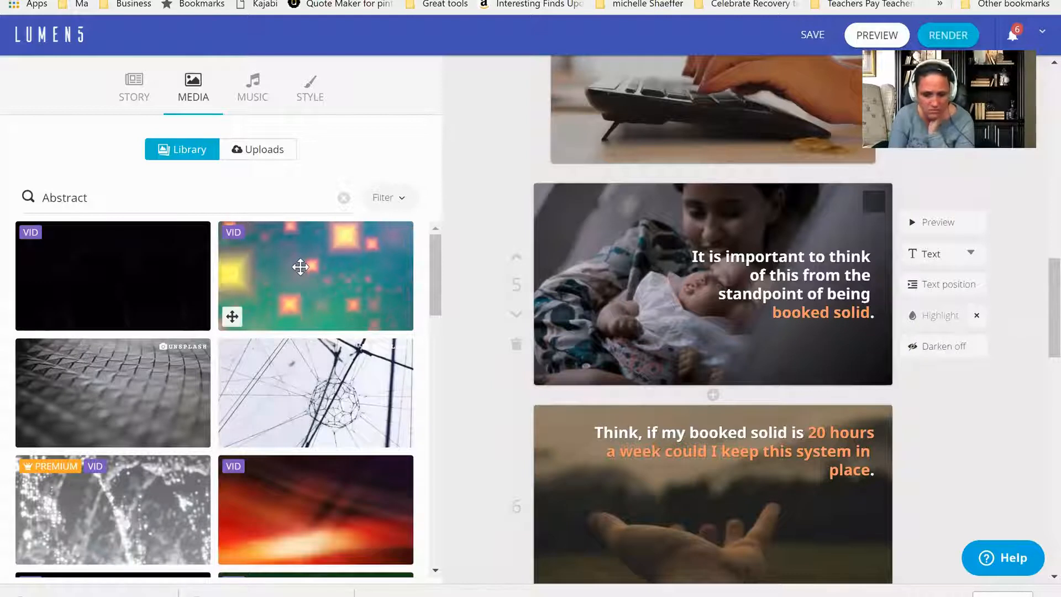
{"action": "left_click_drag", "start_coordinate": [652, 321], "coordinate": [664, 317]}
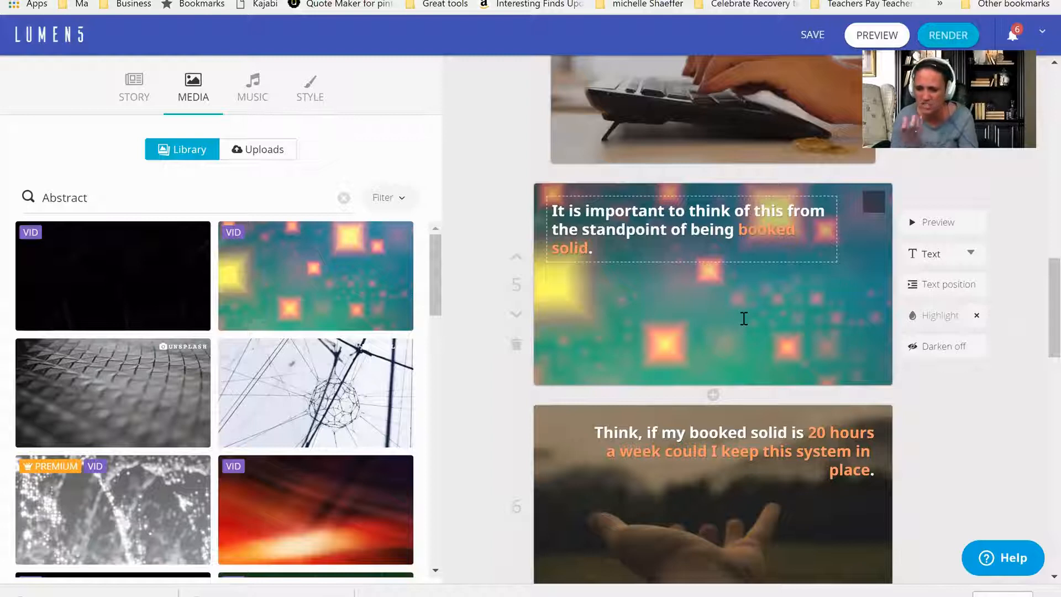
Step: Replace the background of the "If the answer is yes" scene with the gray woven texture image from the Abstract results
{"action": "scroll", "coordinate": [744, 318], "scroll_direction": "down", "scroll_amount": 4}
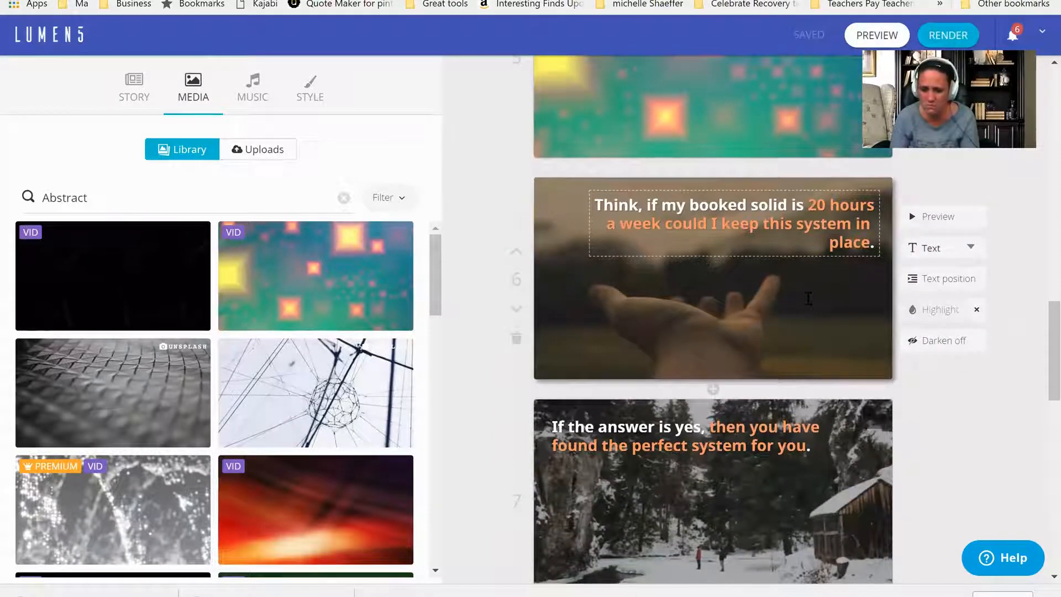
{"action": "scroll", "coordinate": [808, 298], "scroll_direction": "down", "scroll_amount": 2}
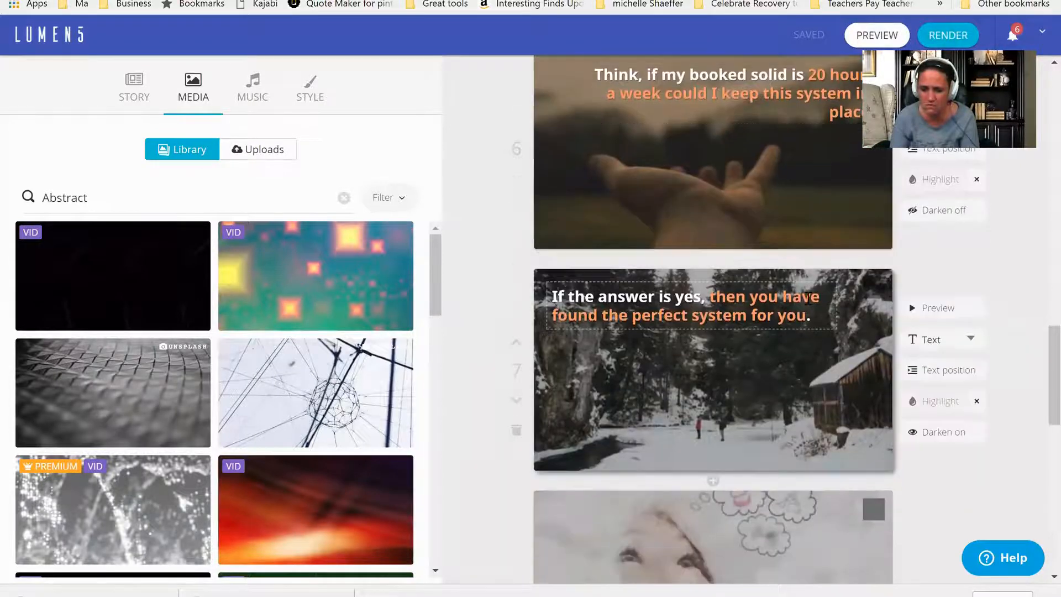
{"action": "scroll", "coordinate": [808, 299], "scroll_direction": "up", "scroll_amount": 2}
{"action": "scroll", "coordinate": [731, 285], "scroll_direction": "down", "scroll_amount": 2}
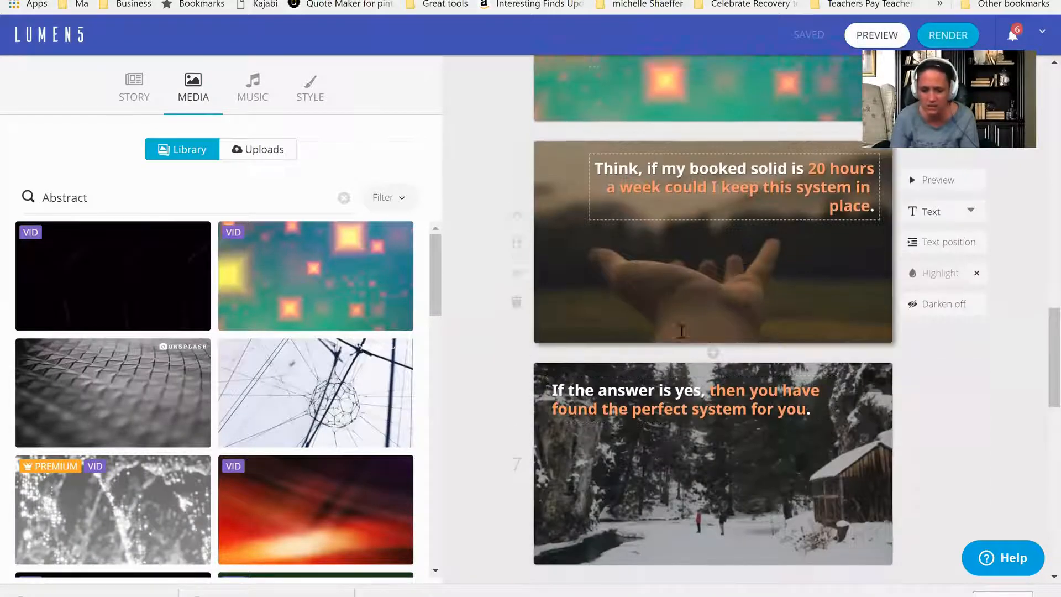
{"action": "scroll", "coordinate": [779, 370], "scroll_direction": "down", "scroll_amount": 1}
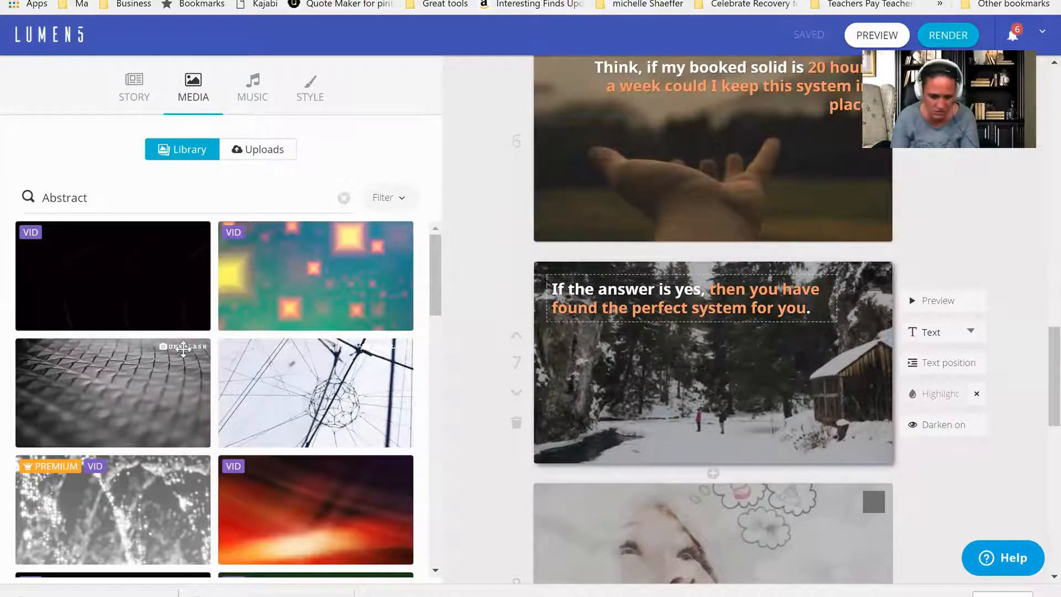
{"action": "left_click_drag", "start_coordinate": [116, 381], "coordinate": [692, 375]}
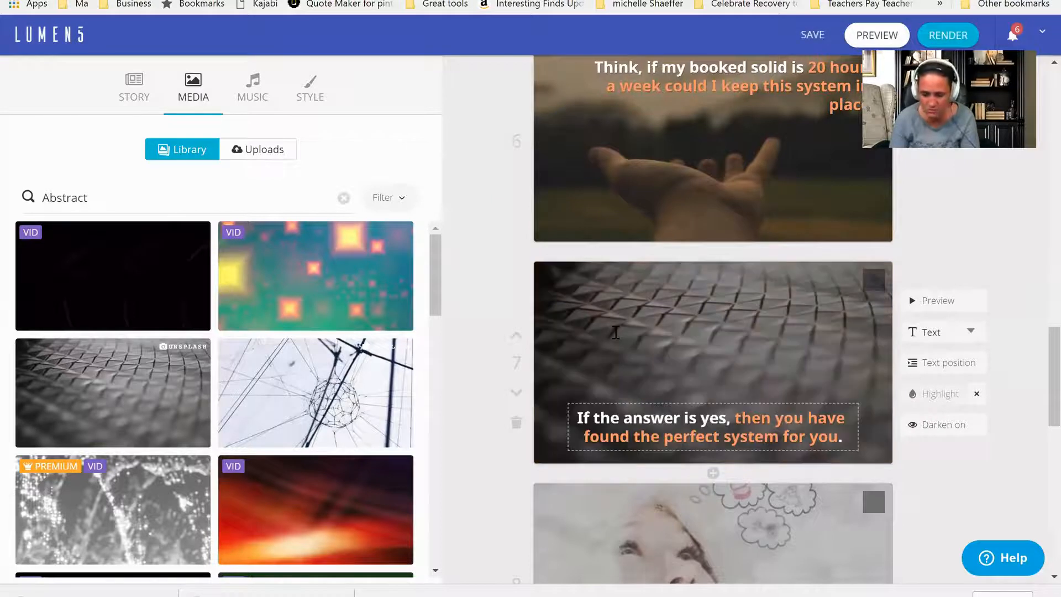
Step: Search the media library for "weekly" and replace the ninth scene's background with the open planner and pens image
{"action": "scroll", "coordinate": [615, 332], "scroll_direction": "down", "scroll_amount": 5}
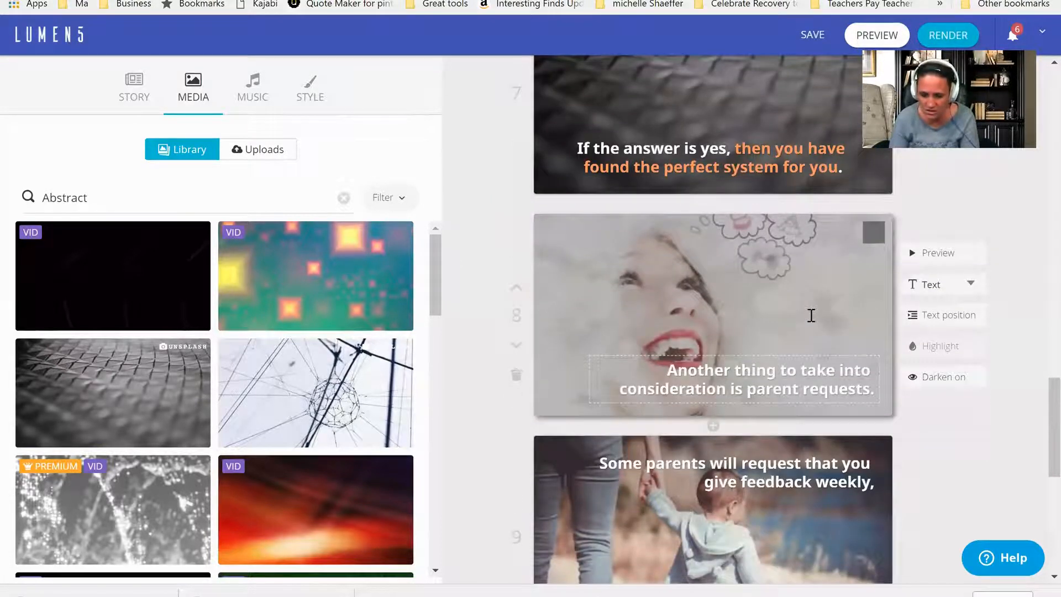
{"action": "scroll", "coordinate": [757, 290], "scroll_direction": "down", "scroll_amount": 1}
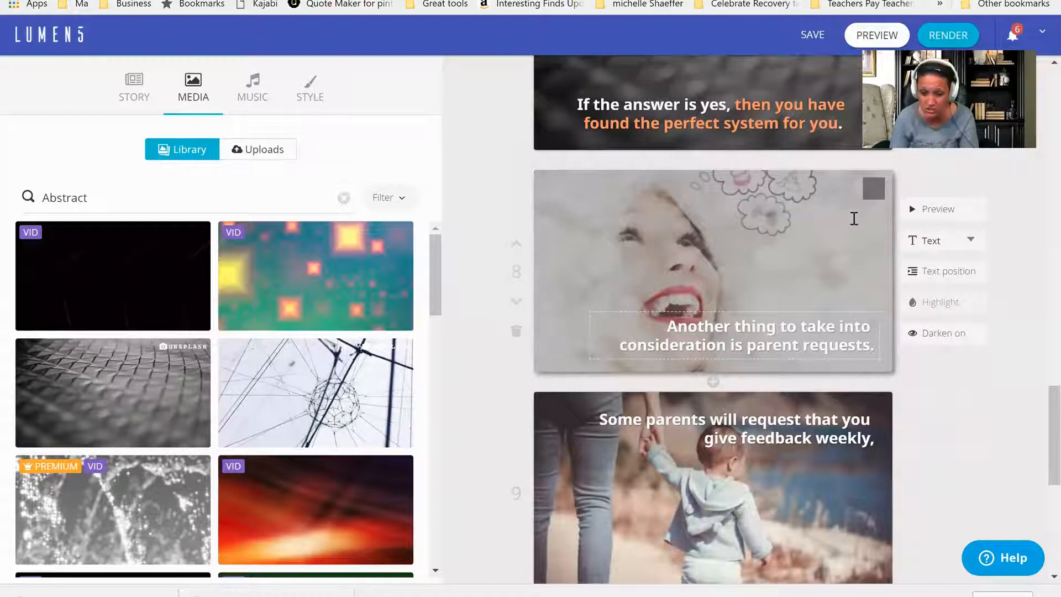
{"action": "scroll", "coordinate": [854, 218], "scroll_direction": "down", "scroll_amount": 3}
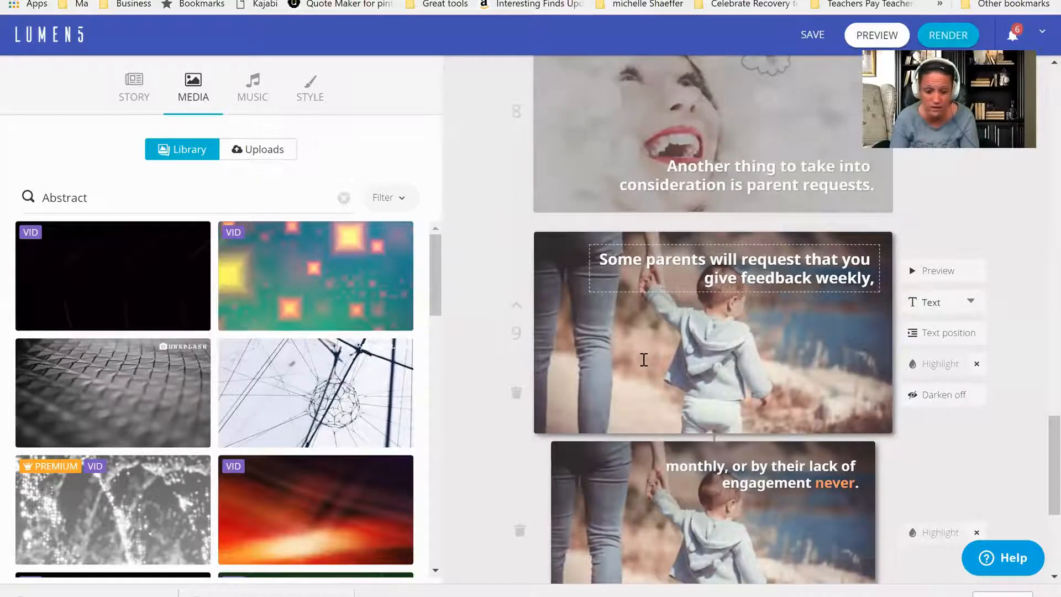
{"action": "left_click", "coordinate": [88, 208]}
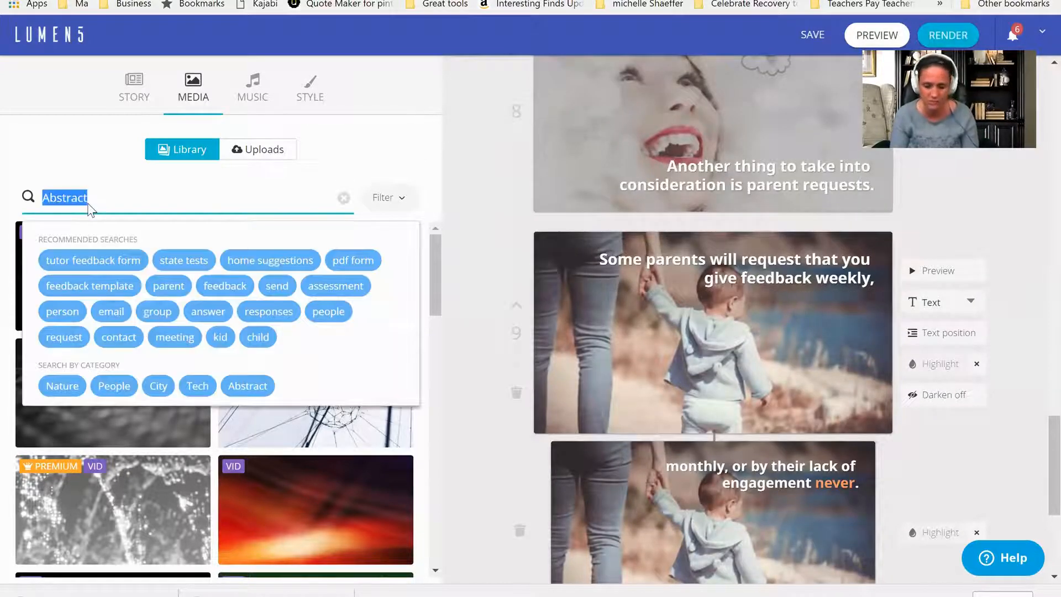
{"action": "type", "text": "weekly"}
{"action": "key", "text": "Return"}
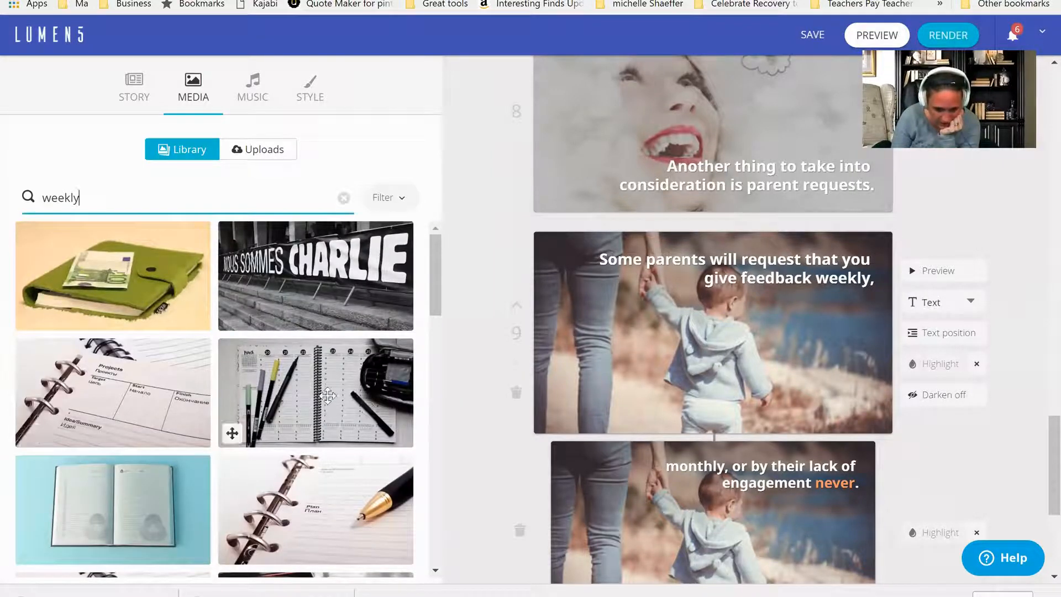
{"action": "left_click_drag", "start_coordinate": [311, 393], "coordinate": [645, 374]}
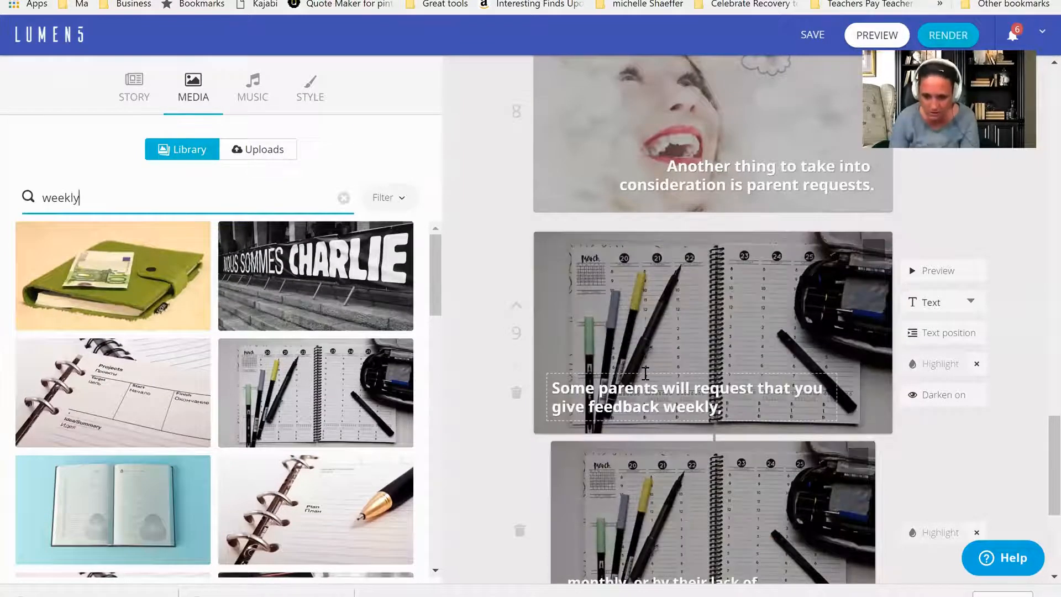
{"action": "scroll", "coordinate": [645, 373], "scroll_direction": "down", "scroll_amount": 5}
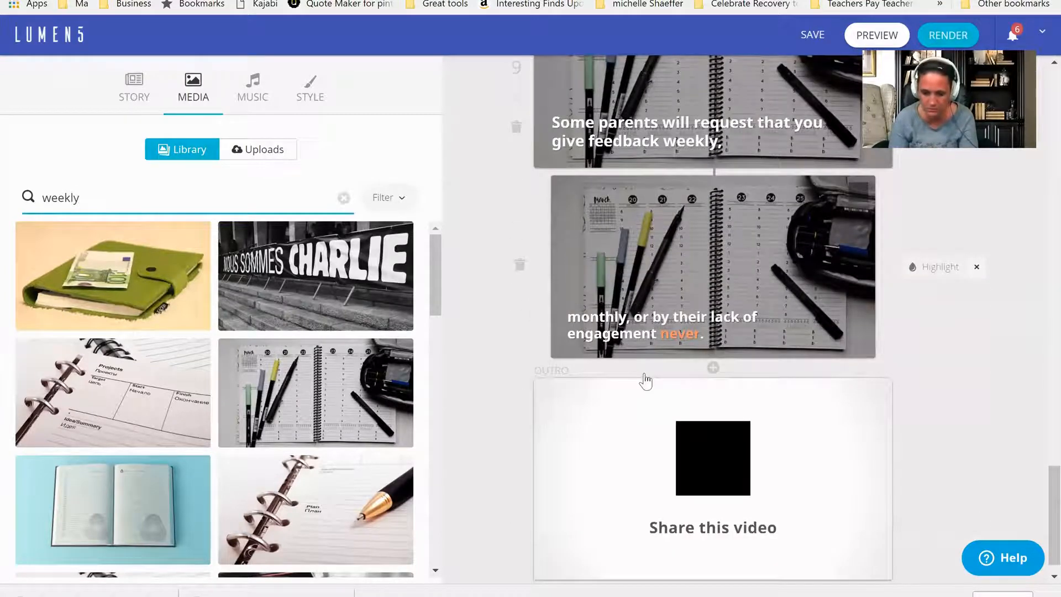
{"action": "scroll", "coordinate": [645, 380], "scroll_direction": "up", "scroll_amount": 10}
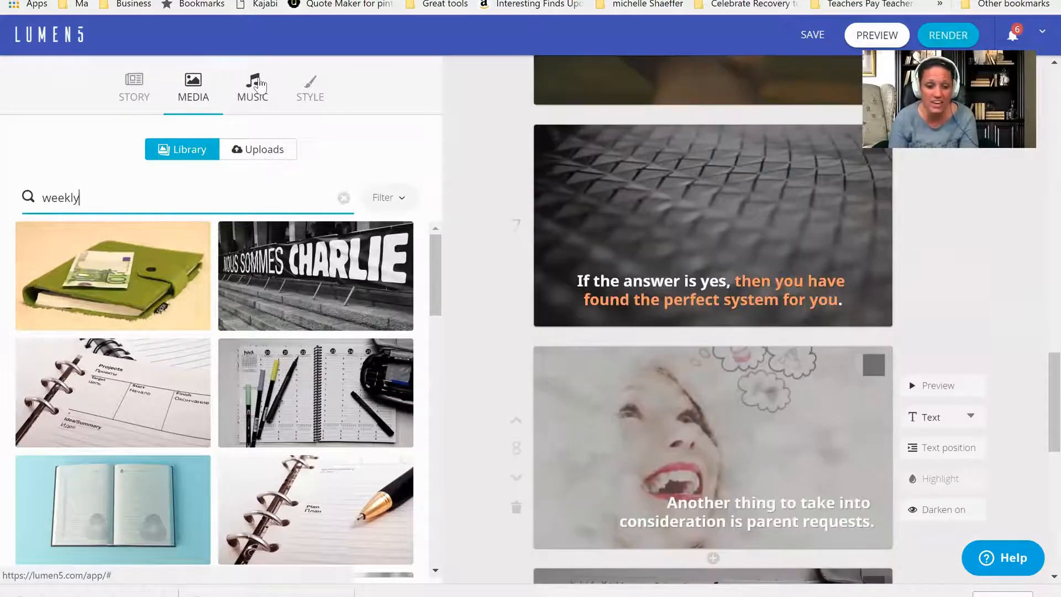
Step: Browse the free music tracks for the video and listen to a preview of The Show Must Be Go
{"action": "left_click", "coordinate": [260, 86]}
{"action": "mouse_move", "coordinate": [63, 289]}
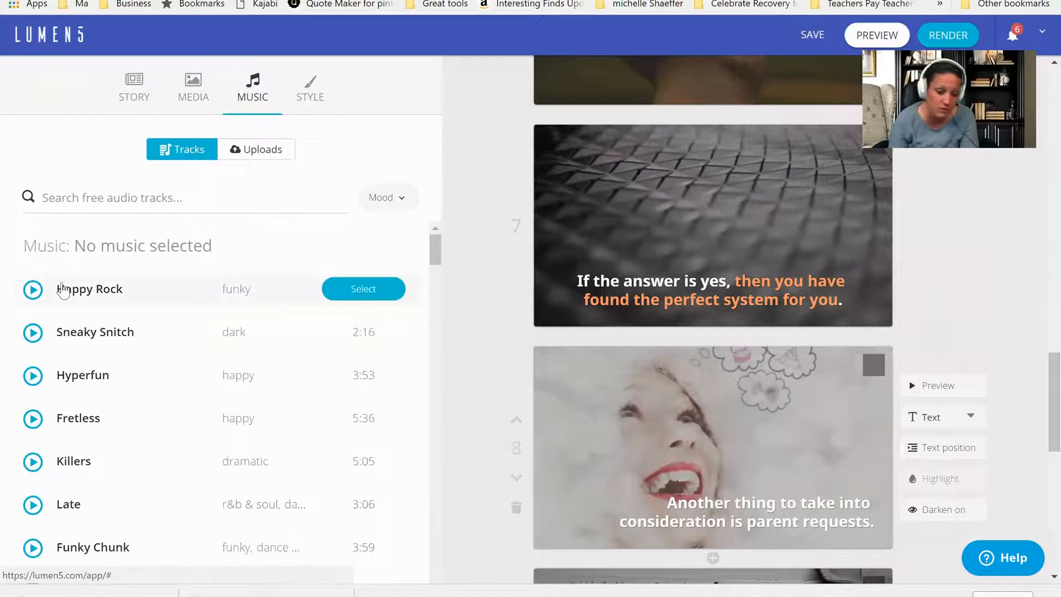
{"action": "scroll", "coordinate": [79, 542], "scroll_direction": "down", "scroll_amount": 3}
{"action": "scroll", "coordinate": [82, 536], "scroll_direction": "down", "scroll_amount": 2}
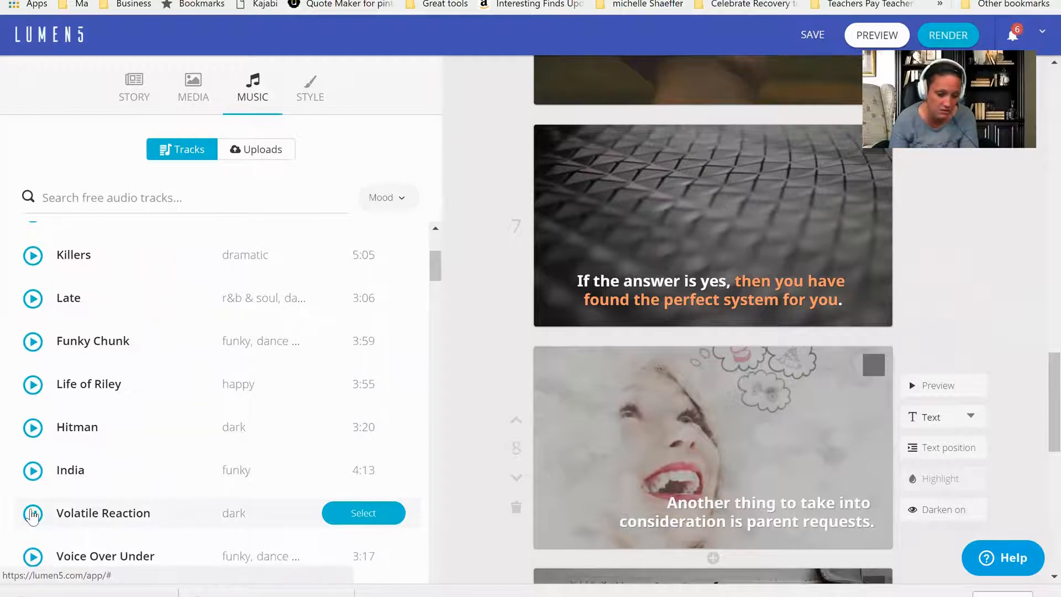
{"action": "scroll", "coordinate": [35, 500], "scroll_direction": "down", "scroll_amount": 4}
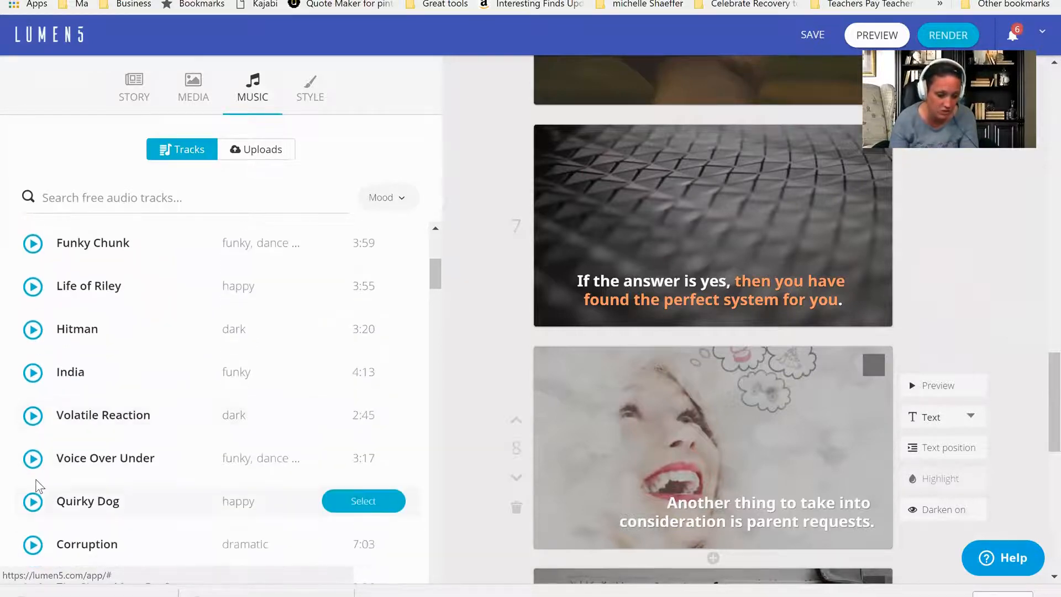
{"action": "scroll", "coordinate": [38, 487], "scroll_direction": "down", "scroll_amount": 2}
{"action": "left_click", "coordinate": [30, 450]}
{"action": "left_click", "coordinate": [30, 450]}
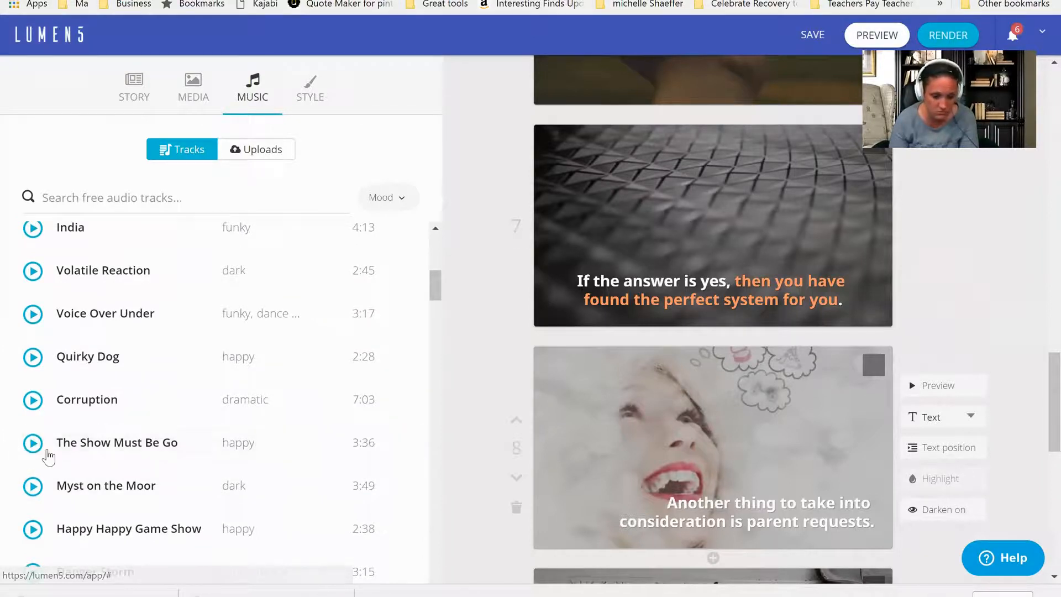
Step: Preview the Happy Happy Game Show track and select it as the video's background music
{"action": "scroll", "coordinate": [49, 456], "scroll_direction": "down", "scroll_amount": 2}
{"action": "left_click", "coordinate": [34, 435]}
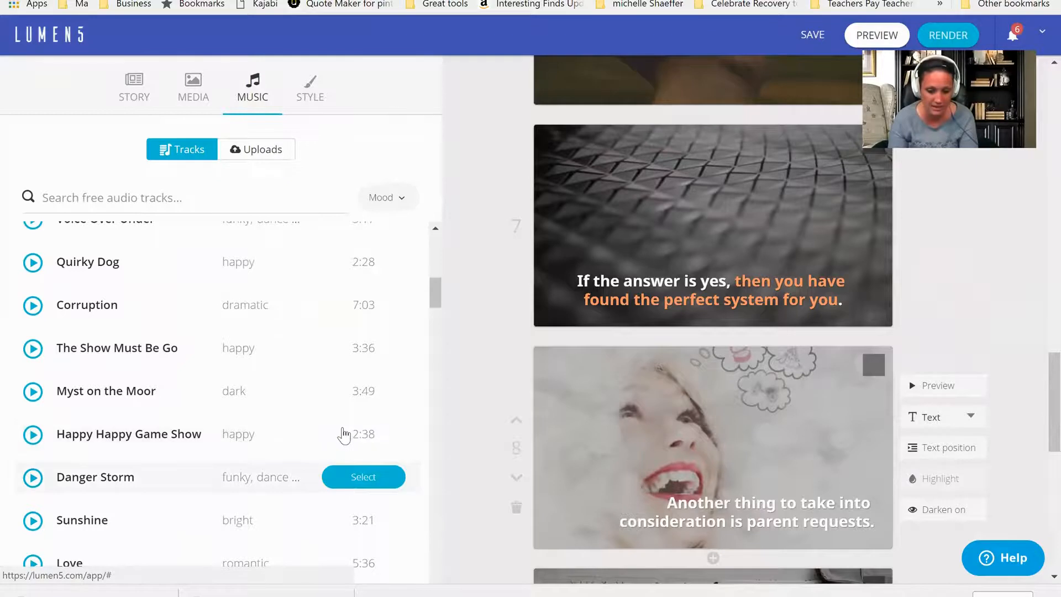
{"action": "left_click", "coordinate": [343, 434]}
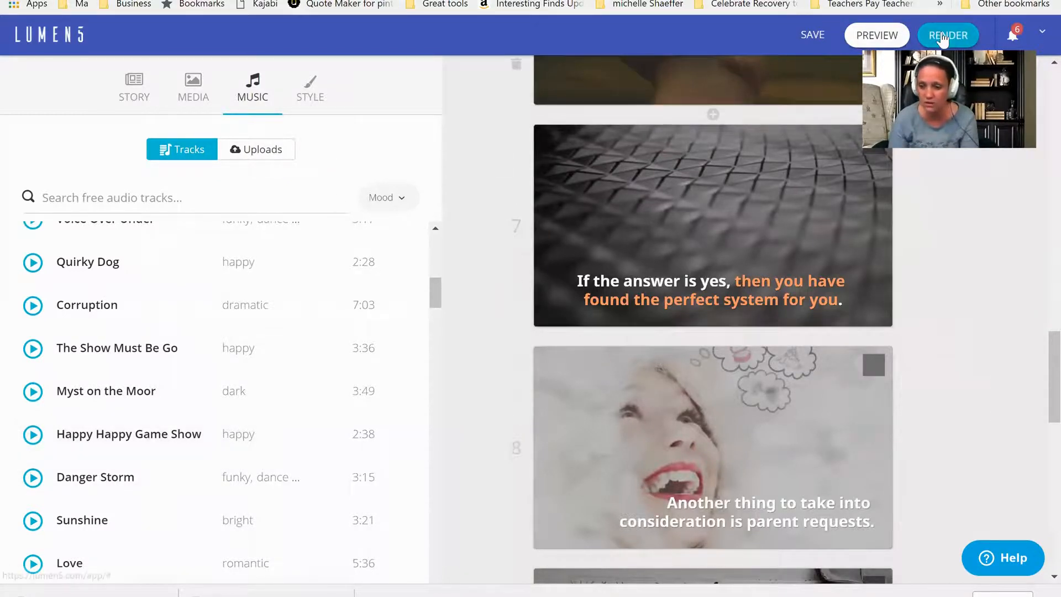
Step: Open the publishing options for rendering the finished video
{"action": "left_click", "coordinate": [943, 35]}
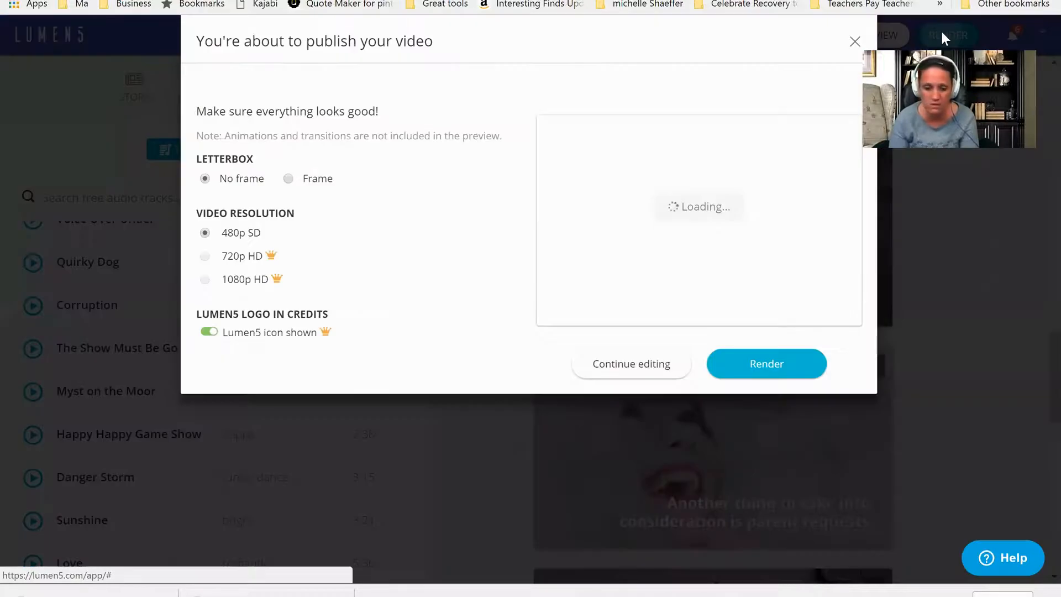